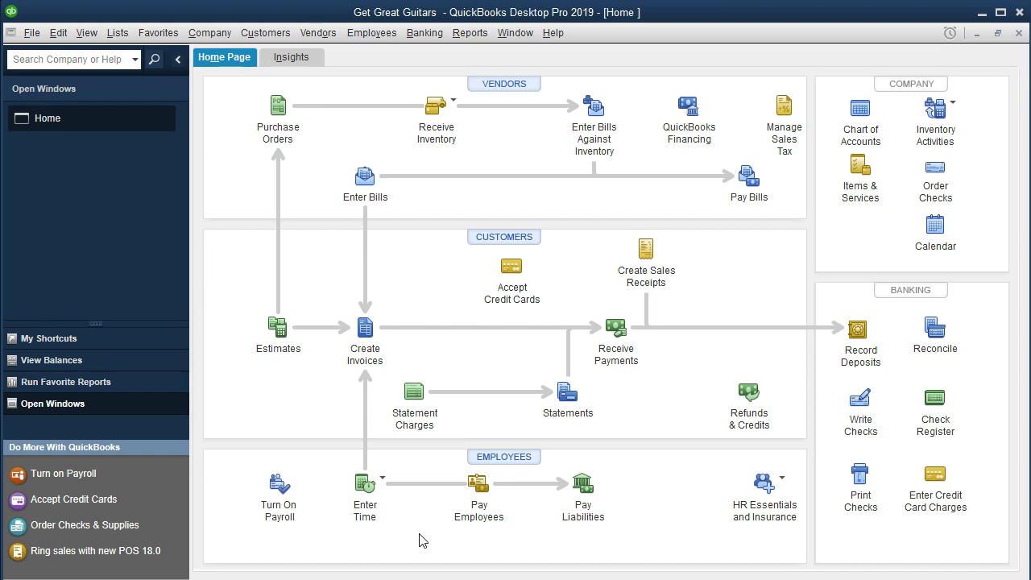
Step: Start a pay run for employees and set the check date to 02/28/2019
{"action": "left_click", "coordinate": [476, 535]}
{"action": "left_click", "coordinate": [484, 522]}
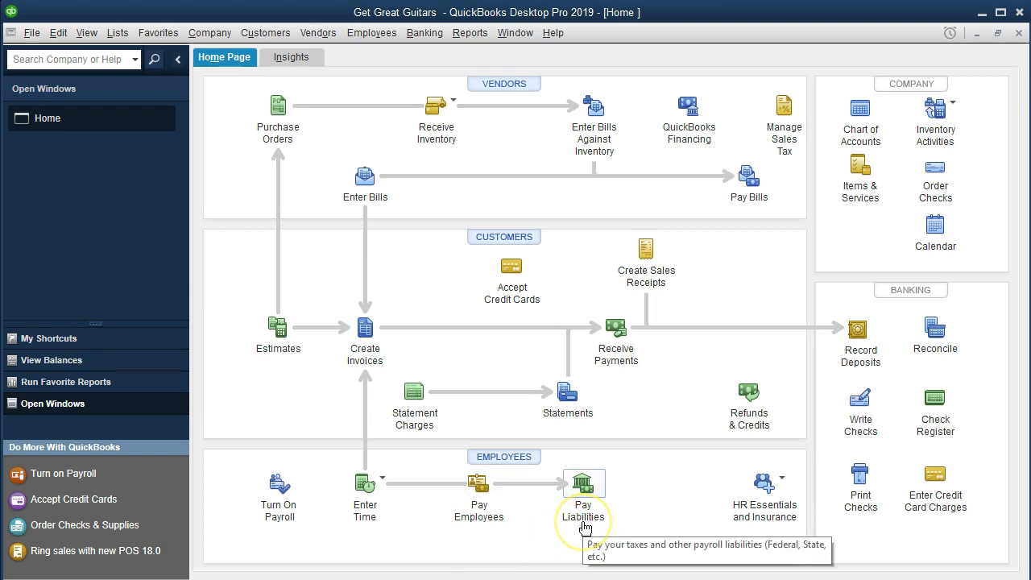
{"action": "left_click", "coordinate": [479, 527]}
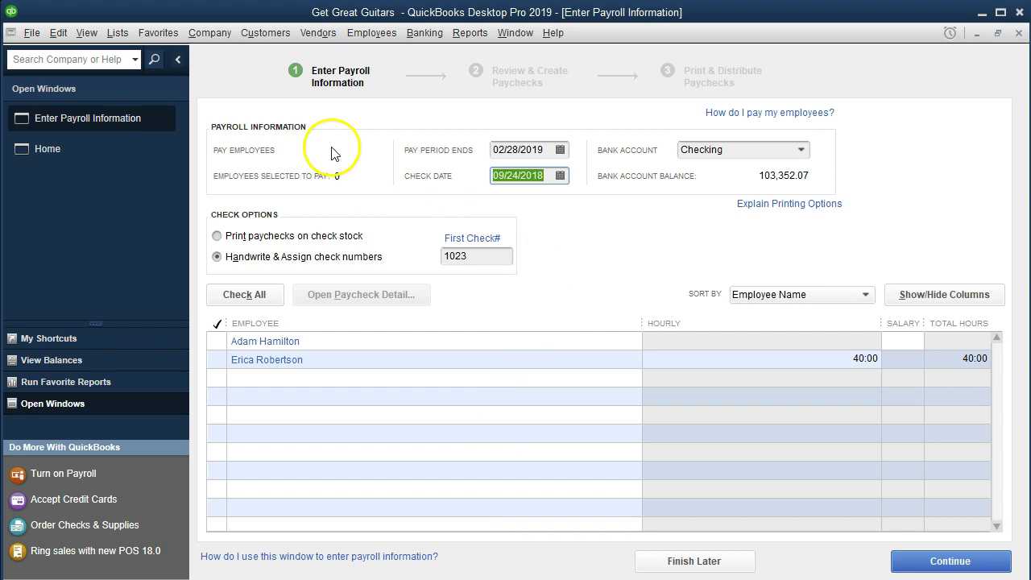
{"action": "left_click", "coordinate": [547, 150]}
{"action": "left_click", "coordinate": [548, 174]}
{"action": "type", "text": "022819"}
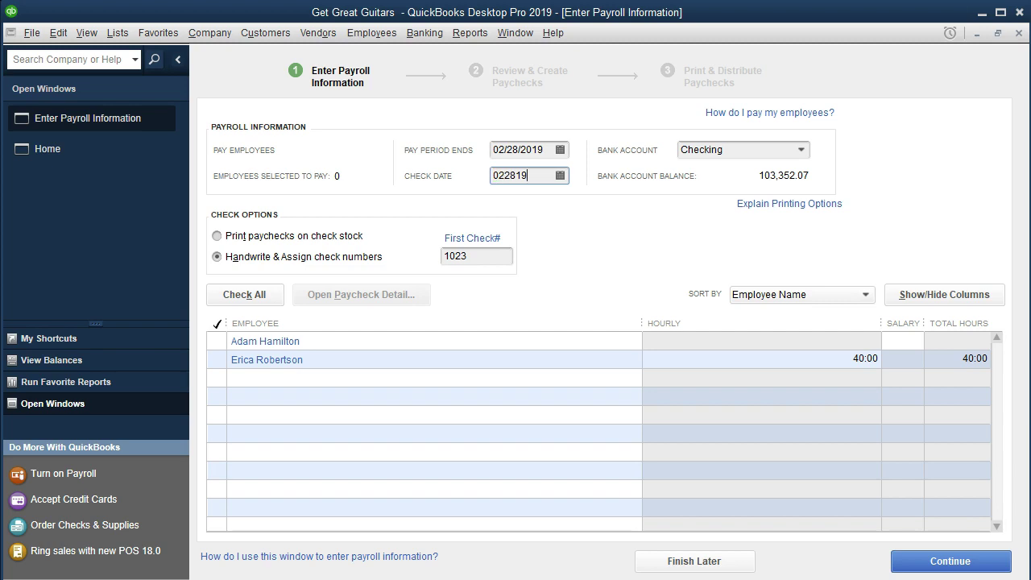
{"action": "key", "text": "Tab"}
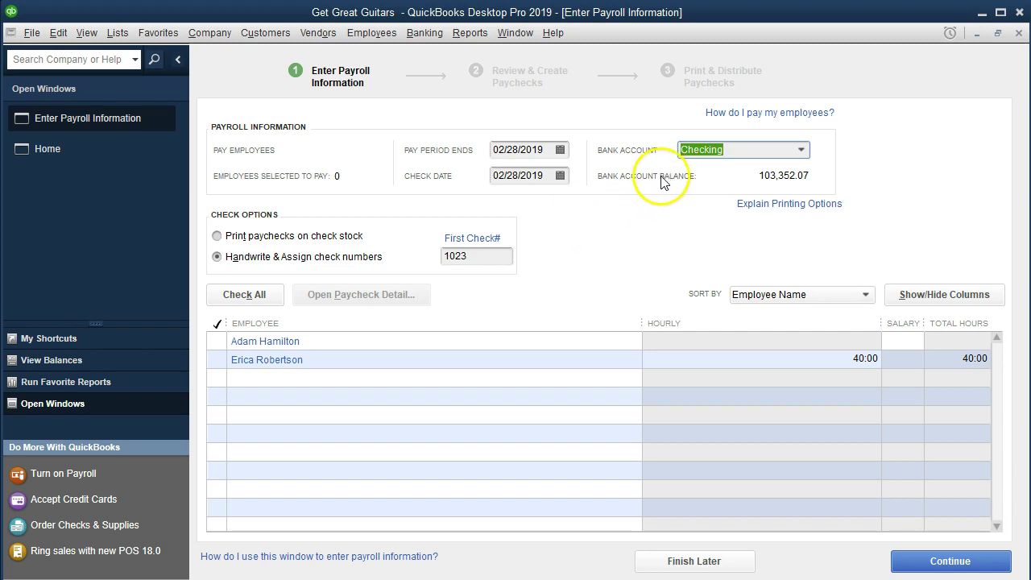
{"action": "key", "text": "Tab"}
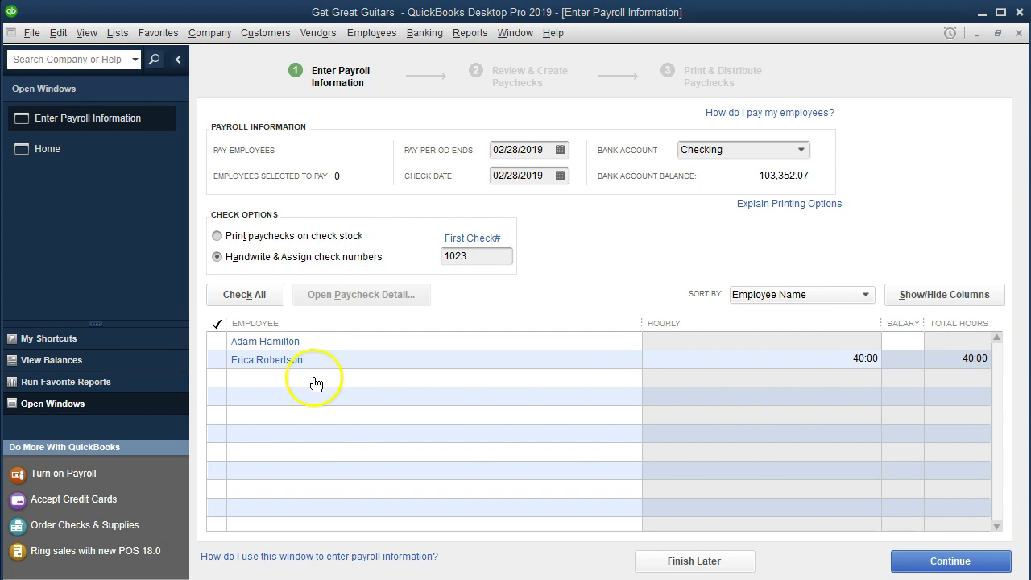
Step: Include the first listed employee in the pay run and open that employee's paycheck preview
{"action": "double_click", "coordinate": [277, 348]}
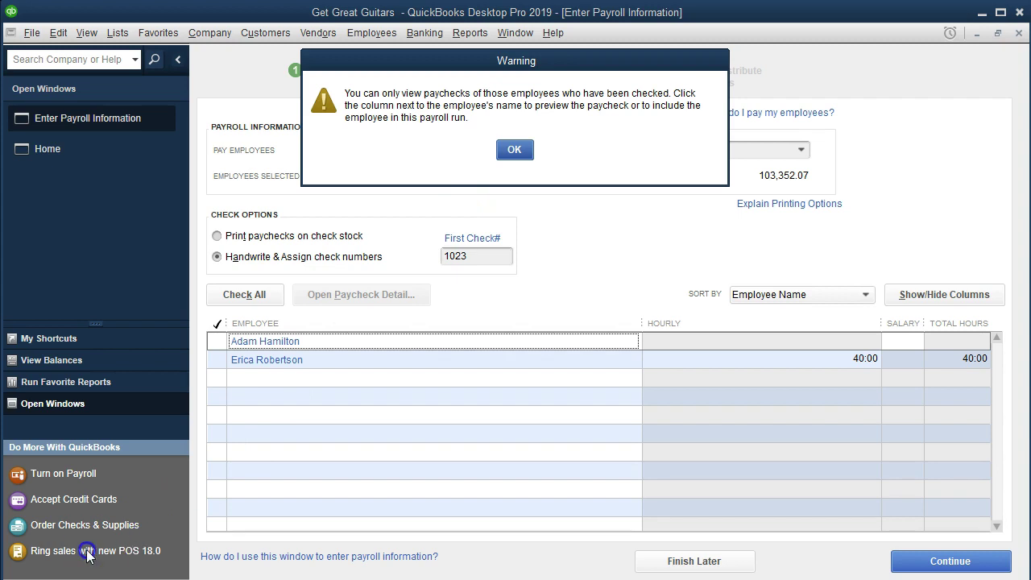
{"action": "left_click", "coordinate": [518, 154]}
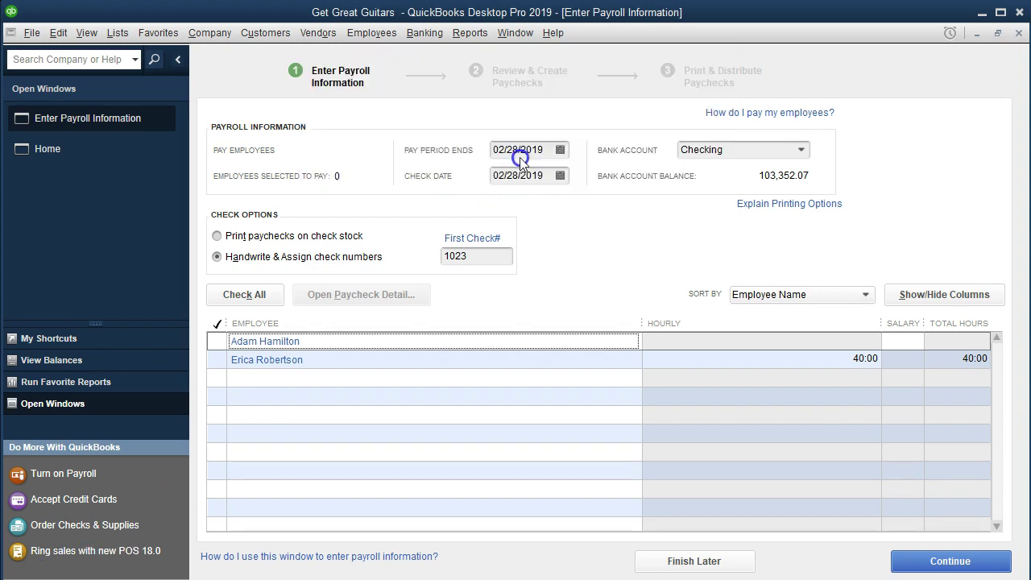
{"action": "left_click", "coordinate": [218, 341]}
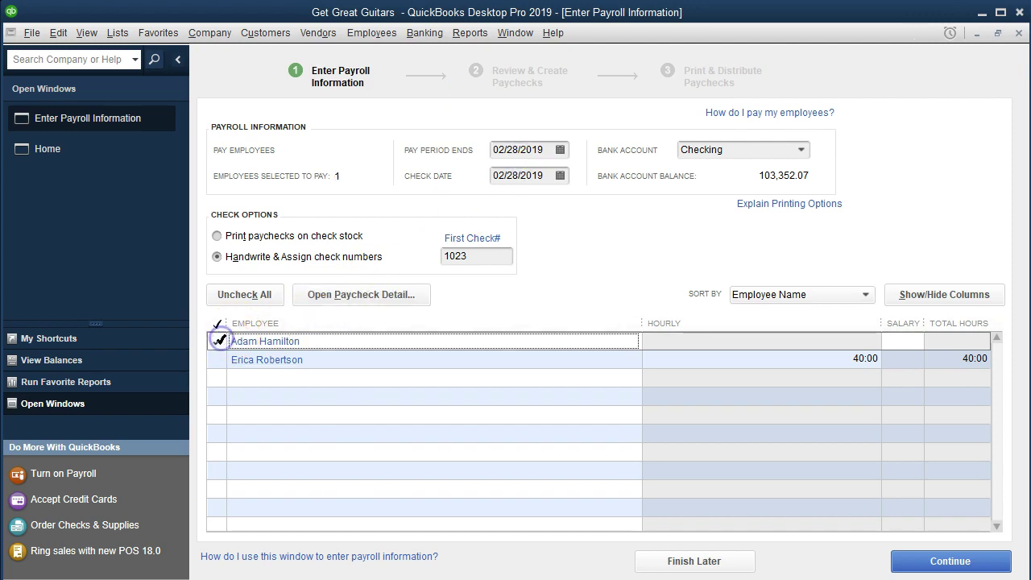
{"action": "left_click", "coordinate": [270, 345]}
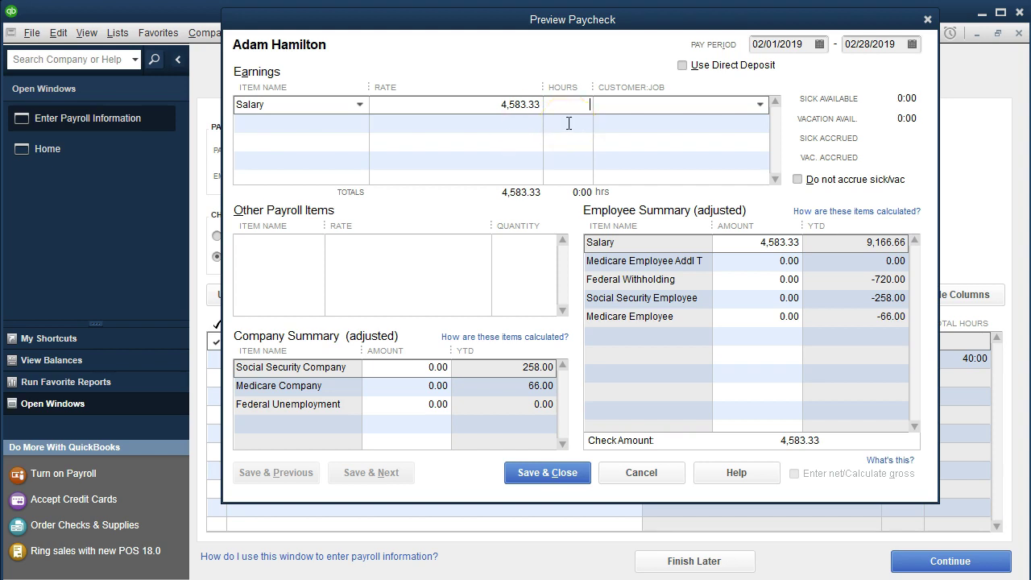
Step: Set the salaried employee's Federal Withholding to -720 and Social Security Employee amount to -284.16
{"action": "left_click", "coordinate": [606, 156]}
{"action": "left_click", "coordinate": [741, 248]}
{"action": "left_click", "coordinate": [820, 278]}
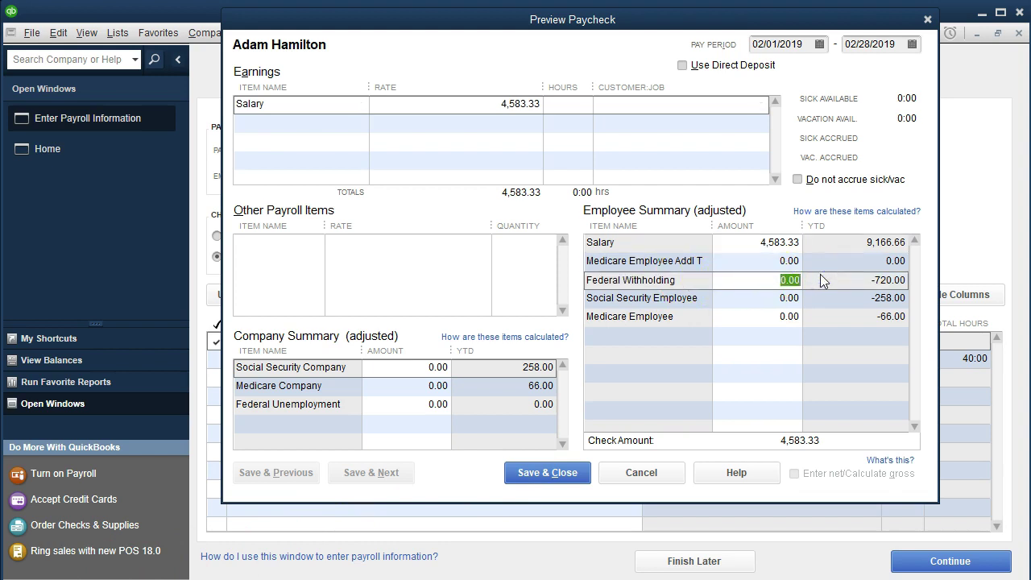
{"action": "type", "text": "-720"}
{"action": "key", "text": "Tab"}
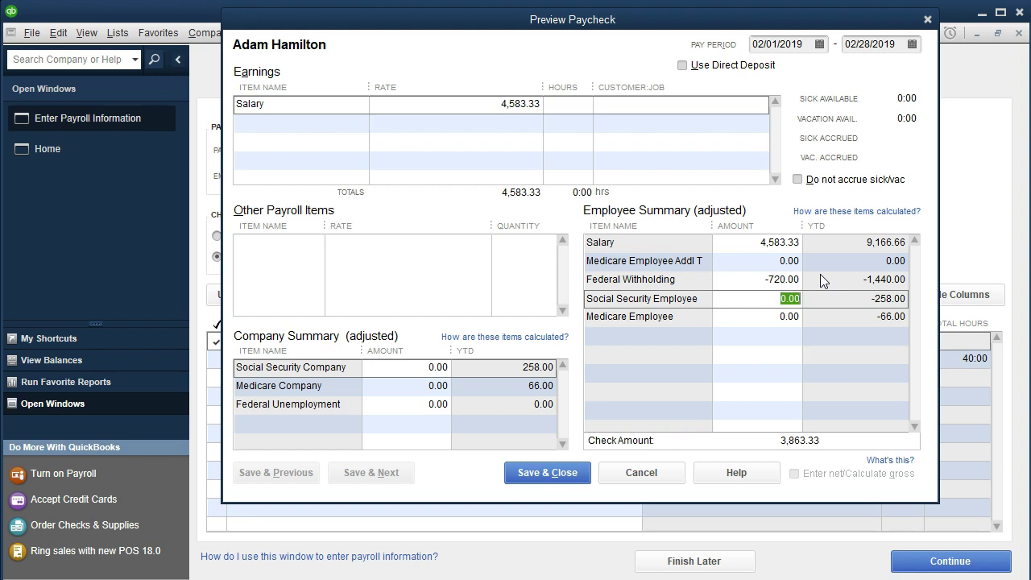
{"action": "left_click", "coordinate": [748, 289]}
{"action": "type", "text": "-284.16"}
Step: Switch to the Calculator and multiply 4583.33 by 0.062 to check the Social Security amount
{"action": "key", "text": "alt+Tab"}
{"action": "left_click_drag", "start_coordinate": [655, 143], "coordinate": [450, 130]}
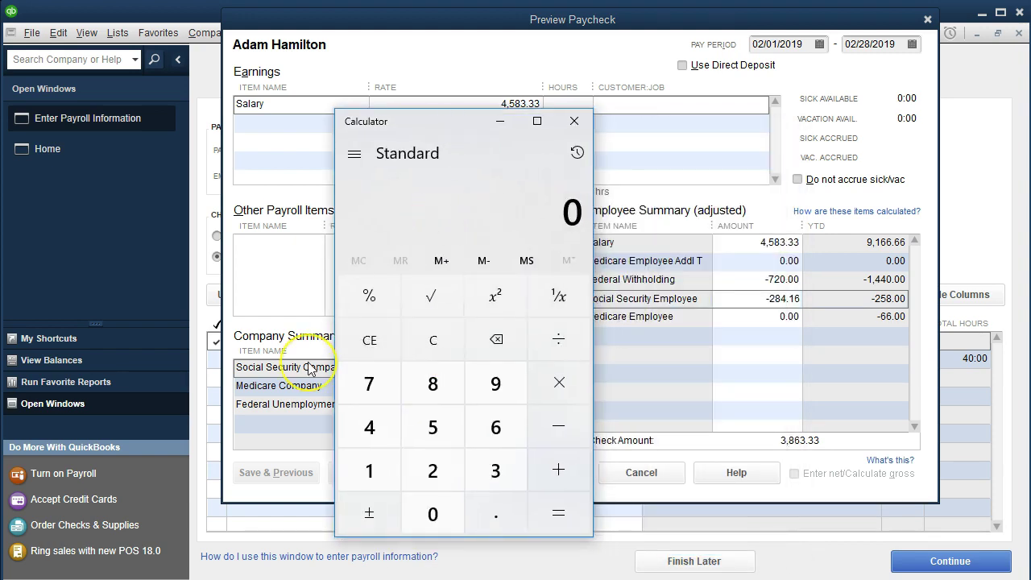
{"action": "type", "text": "4583.33"}
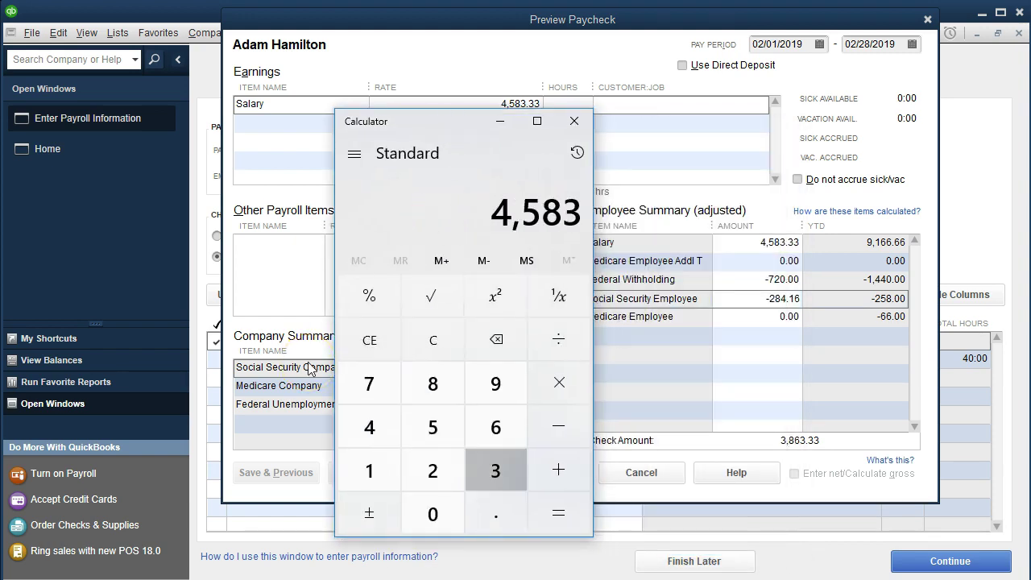
{"action": "type", "text": "*0.062"}
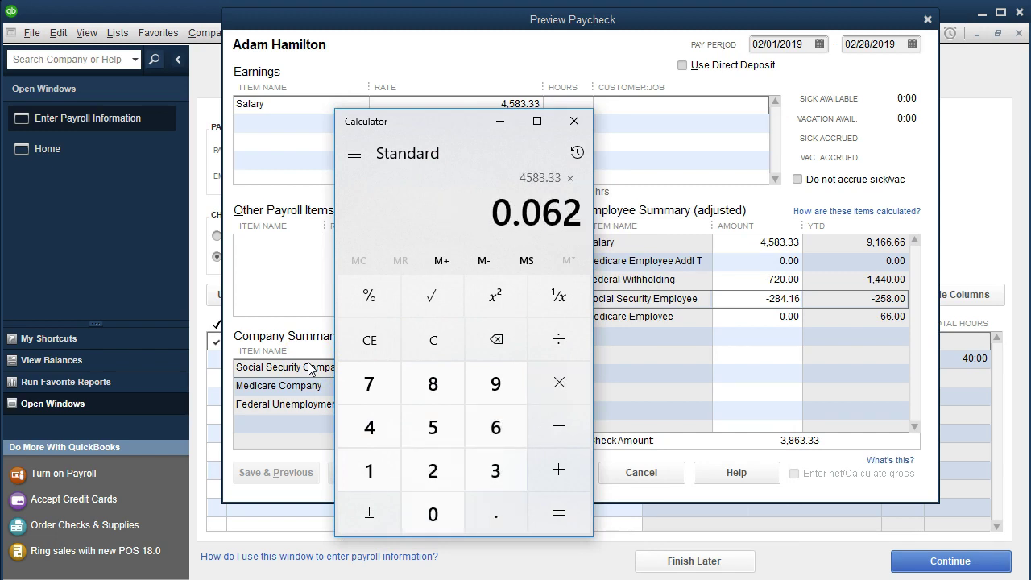
{"action": "key", "text": "Return"}
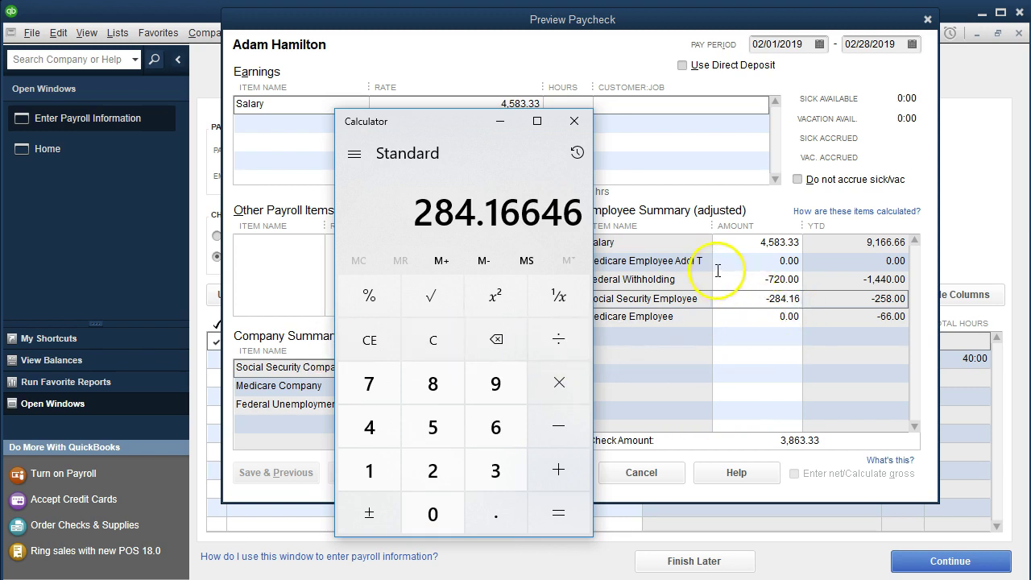
{"action": "left_click_drag", "start_coordinate": [450, 121], "coordinate": [1030, 131]}
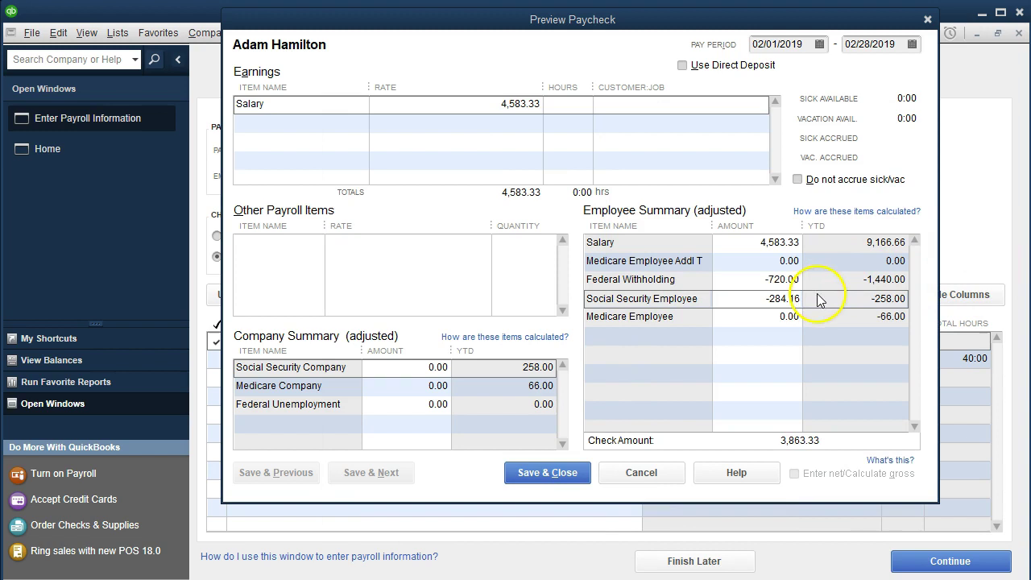
Step: Set Medicare Employee to -66.46 and check it in the Calculator by multiplying 4583.33 by 0.0145
{"action": "left_click", "coordinate": [857, 318]}
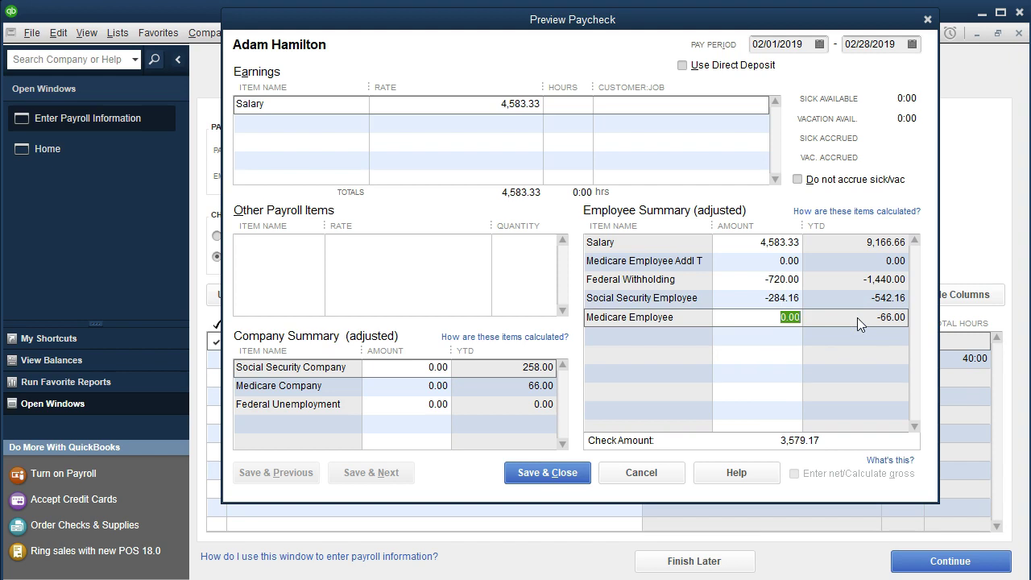
{"action": "type", "text": "-66.46"}
{"action": "left_click_drag", "start_coordinate": [857, 166], "coordinate": [410, 147]}
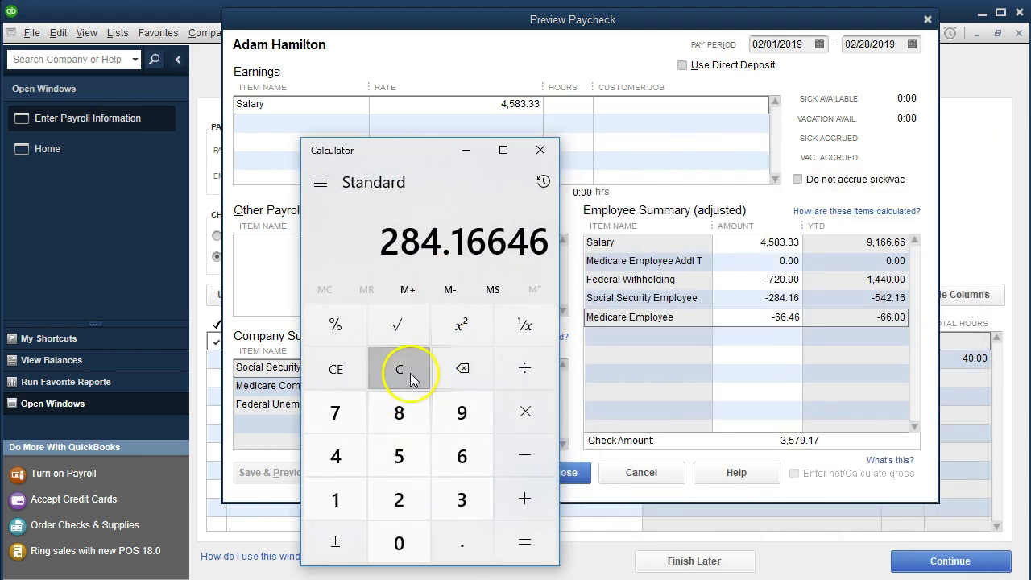
{"action": "left_click", "coordinate": [400, 371]}
{"action": "key", "text": "asterisk"}
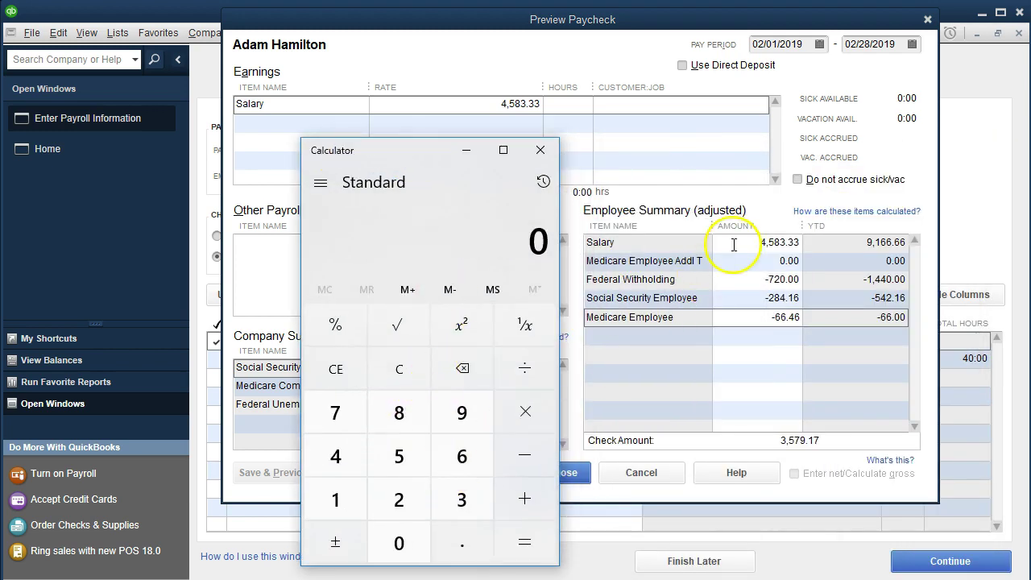
{"action": "type", "text": "4583.33"}
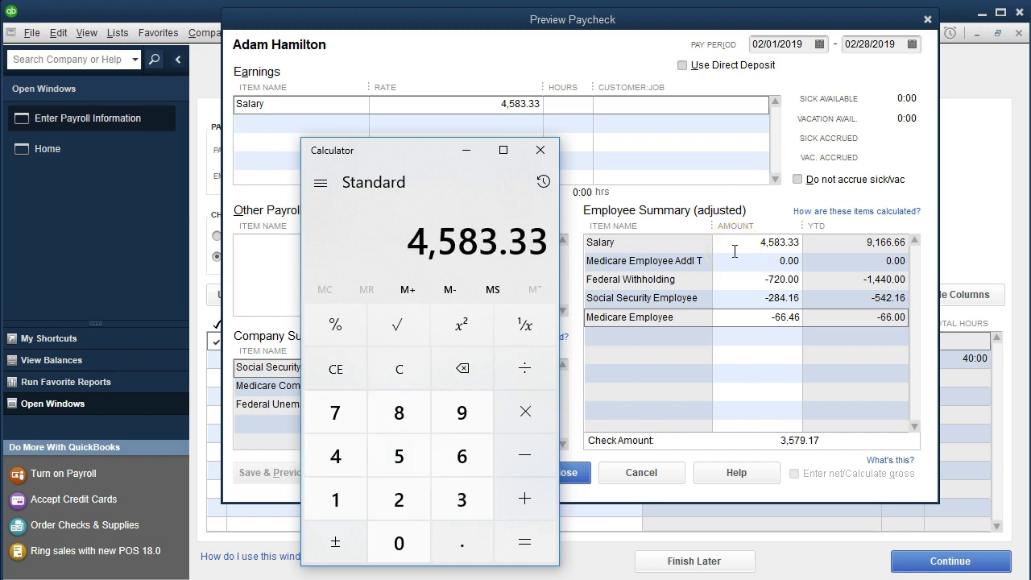
{"action": "key", "text": "asterisk"}
{"action": "type", "text": "0.0145"}
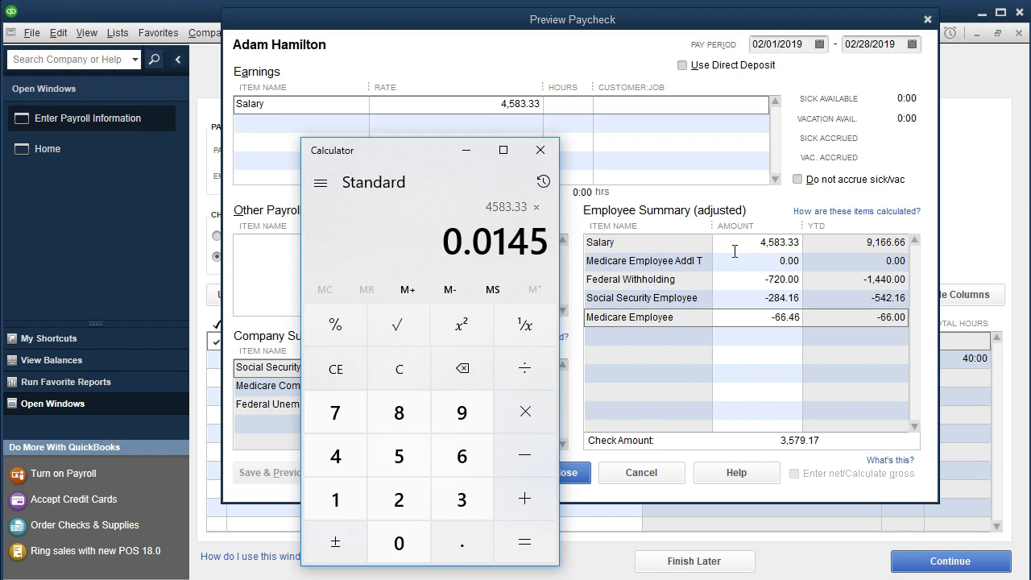
{"action": "key", "text": "Return"}
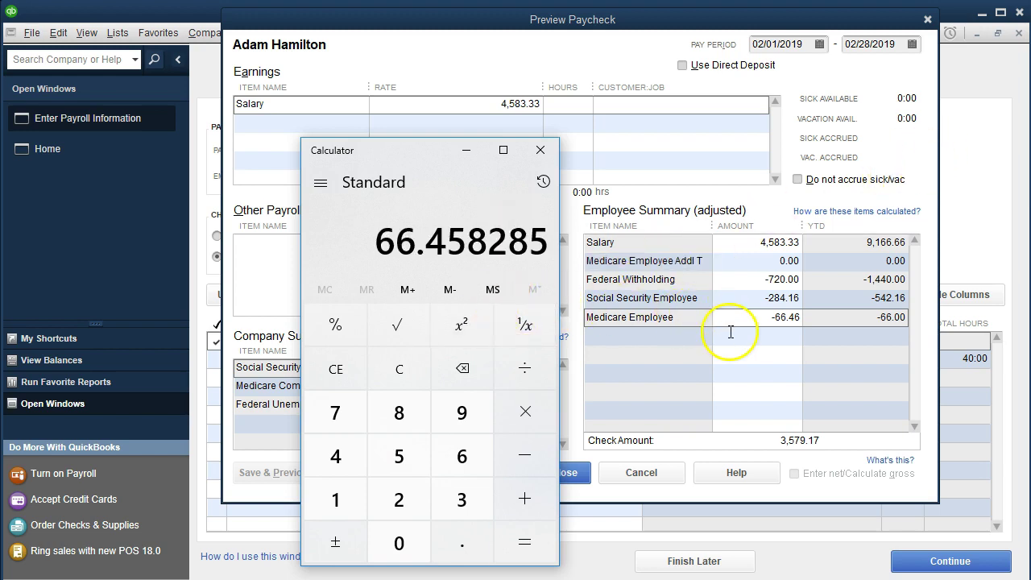
{"action": "left_click", "coordinate": [540, 151]}
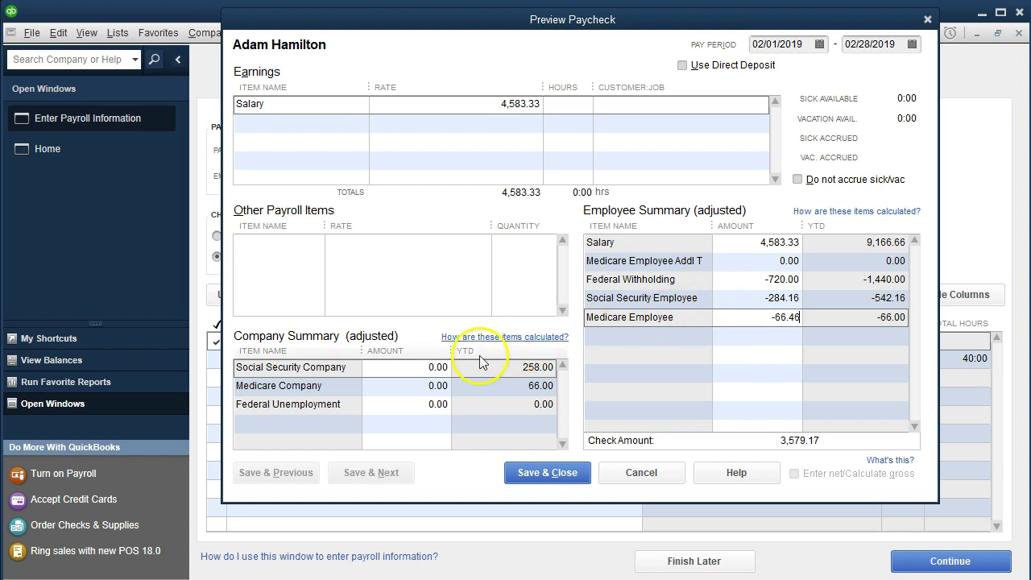
Step: Set Social Security Company to 284.16 and Medicare Company to 66.46, and save the salaried employee's paycheck
{"action": "left_click", "coordinate": [412, 370]}
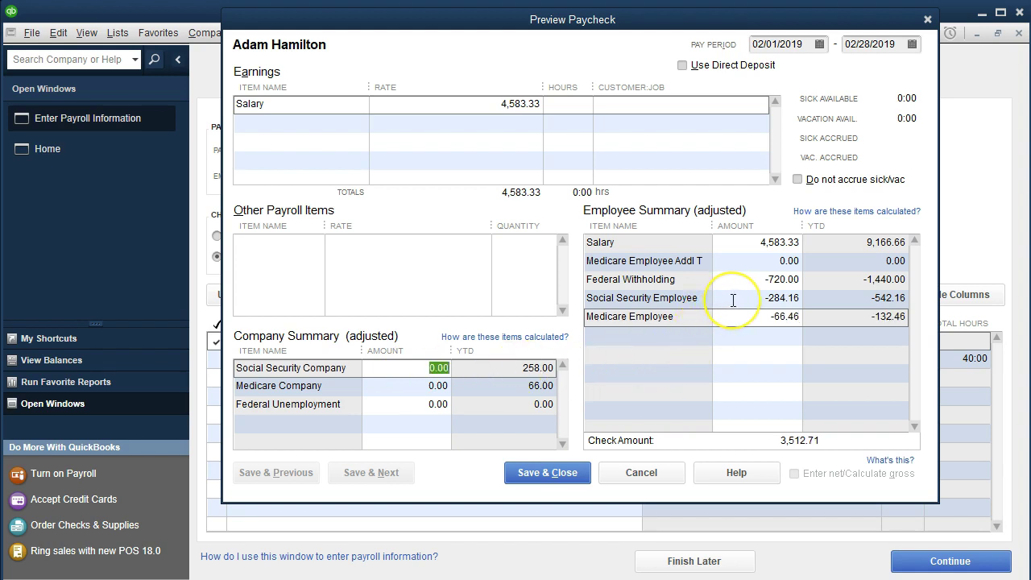
{"action": "type", "text": "284.16"}
{"action": "key", "text": "Tab"}
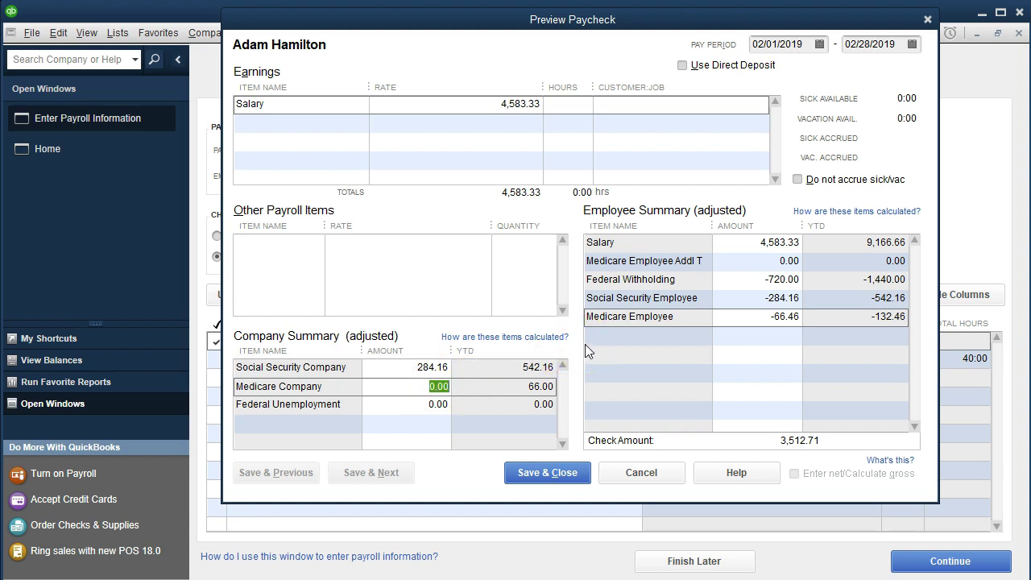
{"action": "type", "text": "664"}
{"action": "key", "text": "BackSpace"}
{"action": "type", "text": ".46"}
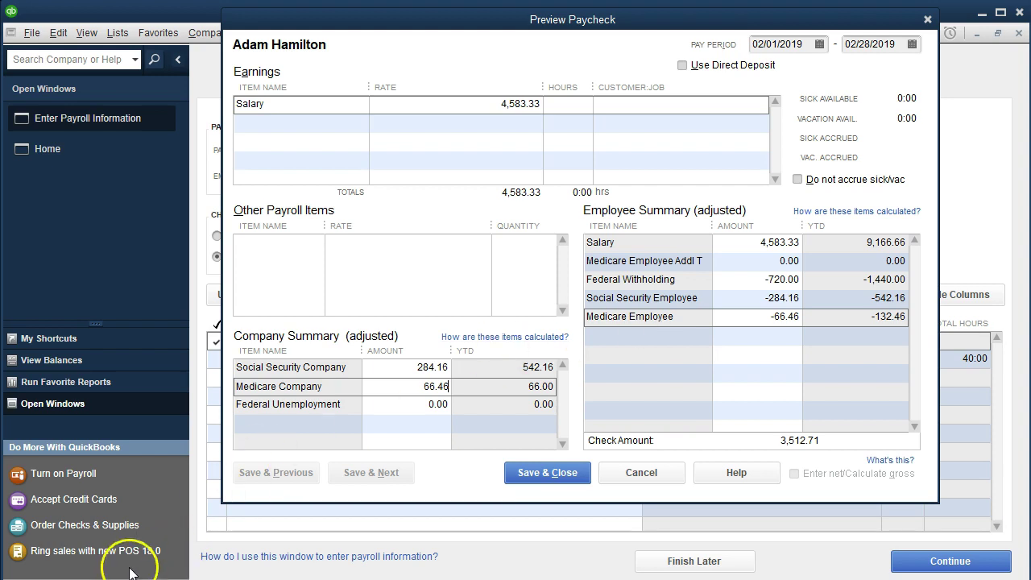
{"action": "left_click", "coordinate": [512, 476]}
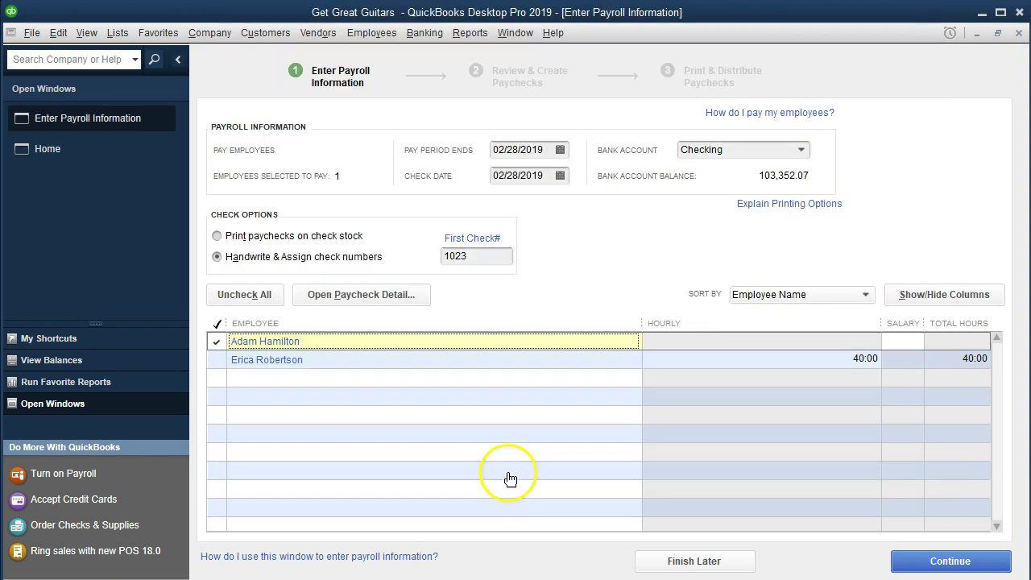
Step: Include the second, hourly employee in the pay run and open that employee's paycheck preview
{"action": "left_click", "coordinate": [278, 362]}
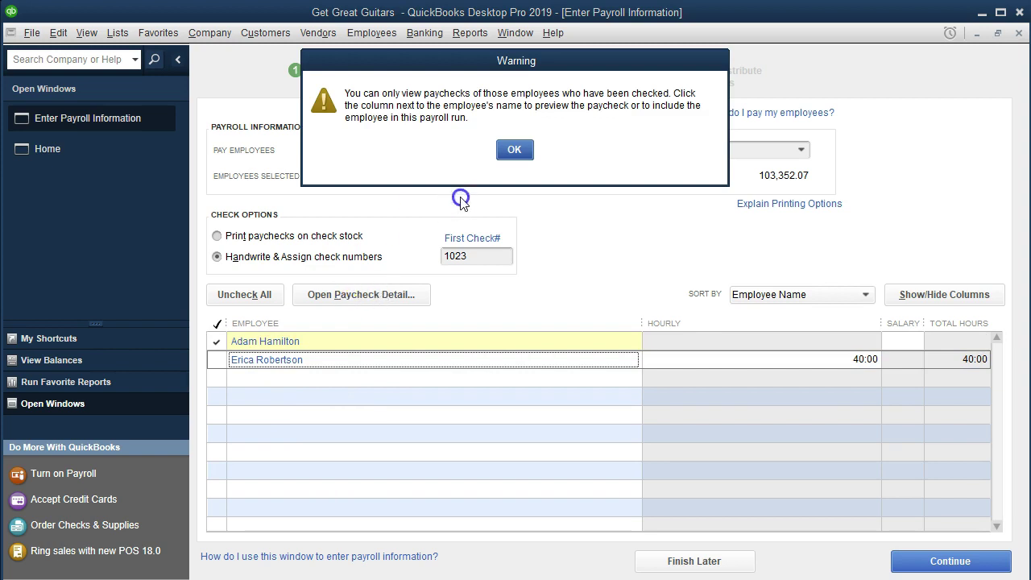
{"action": "left_click", "coordinate": [514, 150]}
{"action": "left_click", "coordinate": [214, 359]}
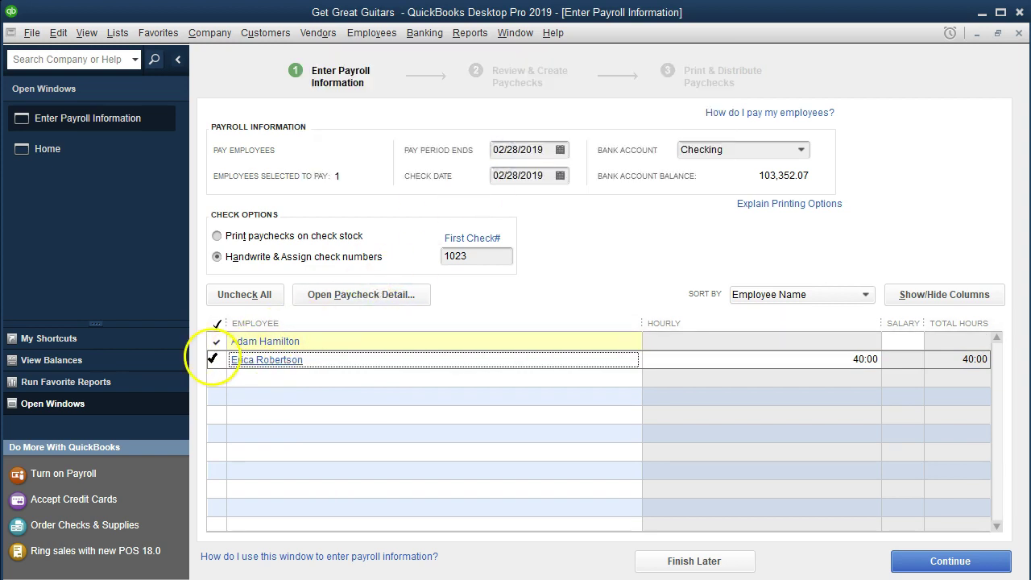
{"action": "double_click", "coordinate": [274, 363]}
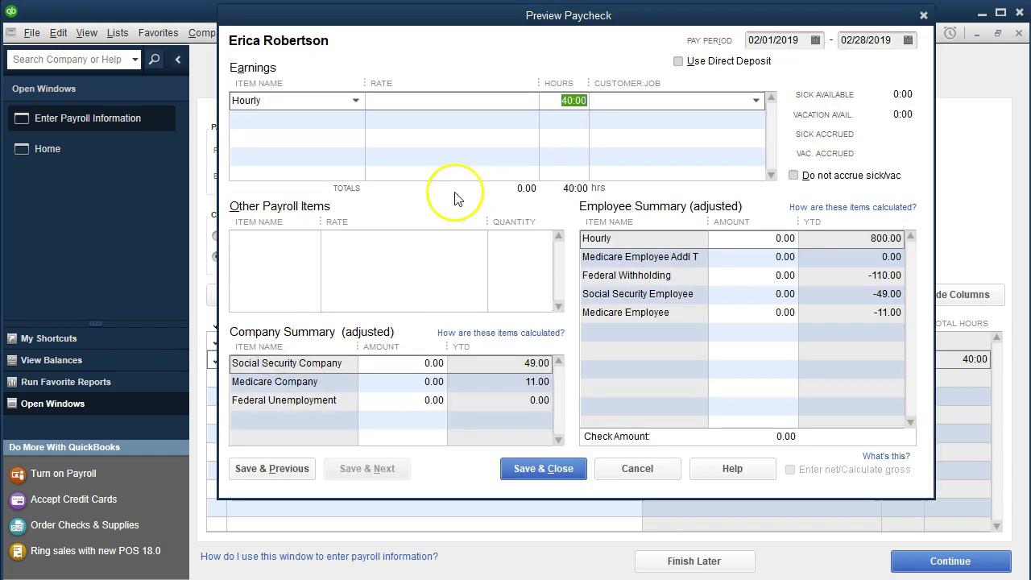
Step: Set the employee's hourly rate to 20 and Federal Withholding to -110
{"action": "left_click", "coordinate": [490, 115]}
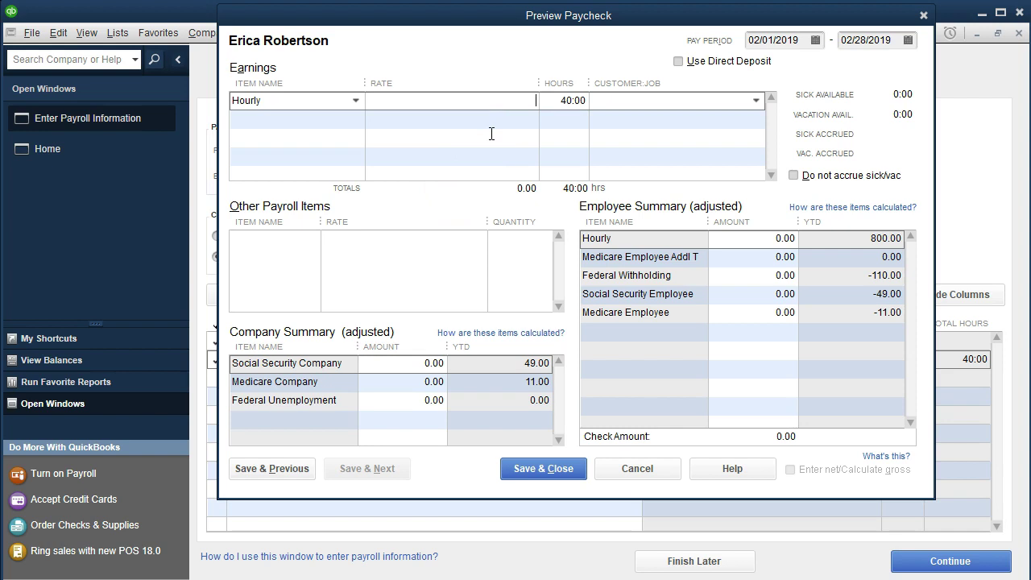
{"action": "type", "text": "20"}
{"action": "key", "text": "Tab"}
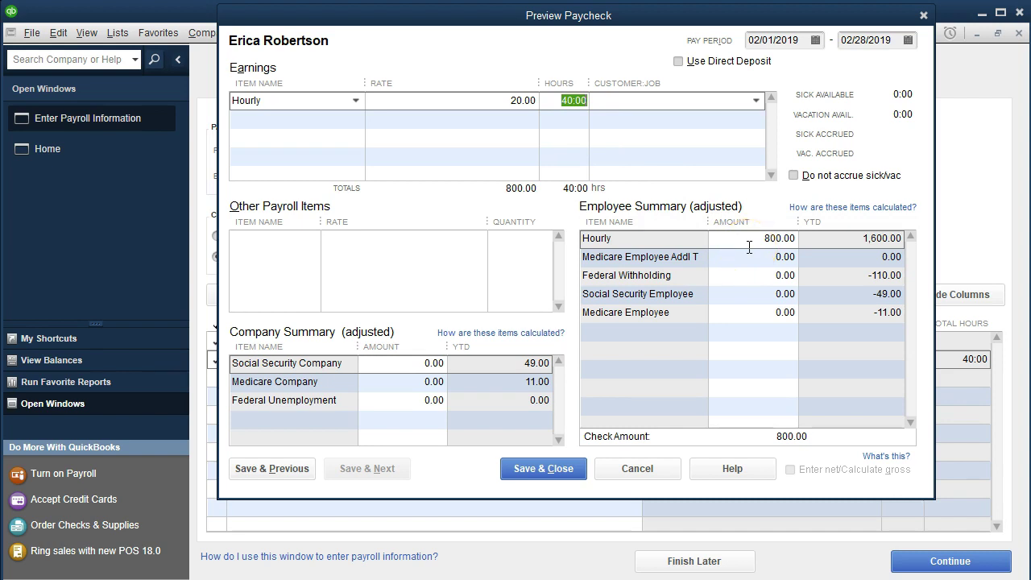
{"action": "left_click_drag", "start_coordinate": [753, 276], "coordinate": [818, 282]}
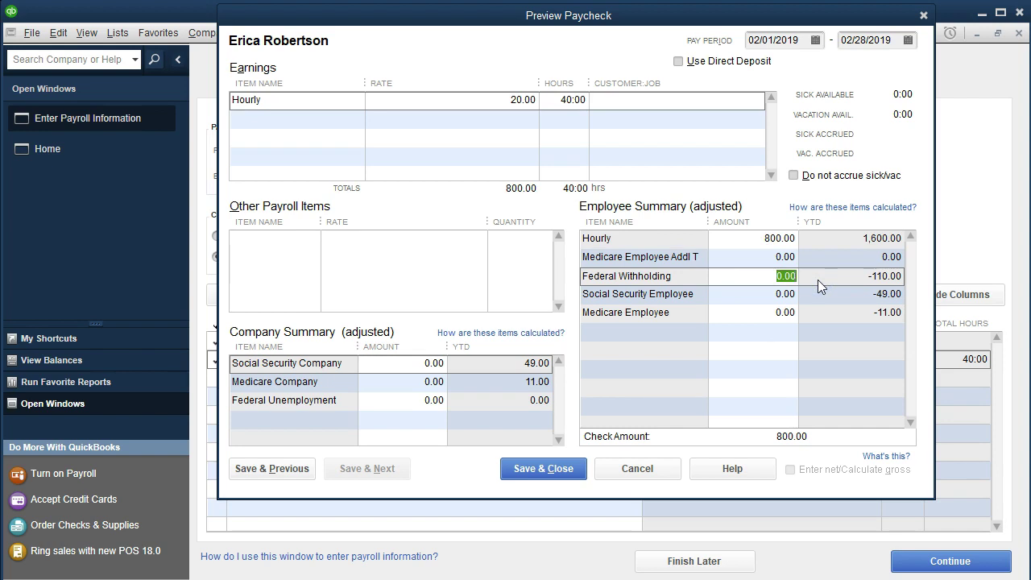
{"action": "type", "text": "-110"}
{"action": "key", "text": "Tab"}
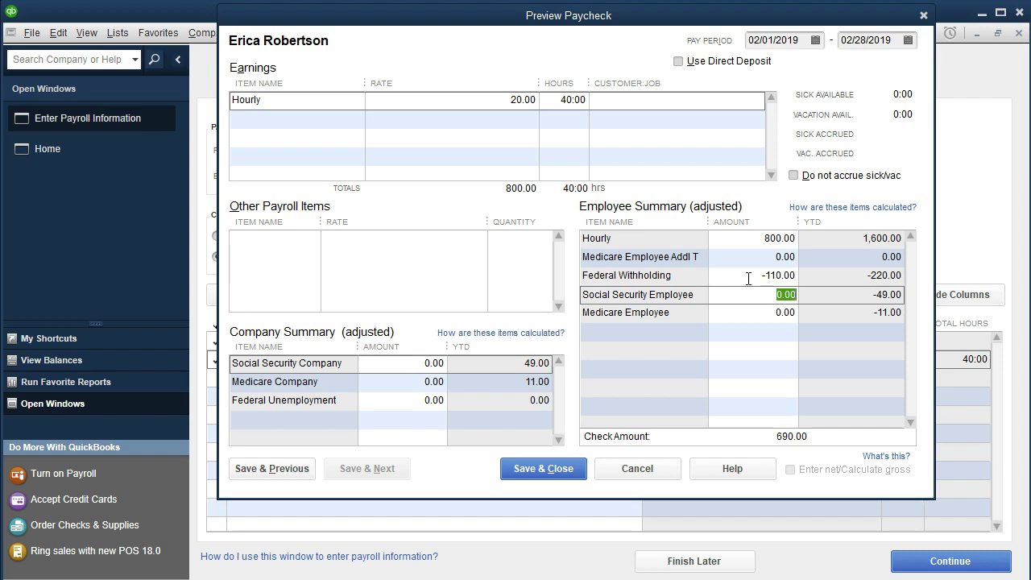
Step: Set Social Security Employee to -49.60 and check it in the Calculator by multiplying 800 by 0.062
{"action": "left_click", "coordinate": [753, 293]}
{"action": "type", "text": "-49.60"}
{"action": "key", "text": "XF86Calculator"}
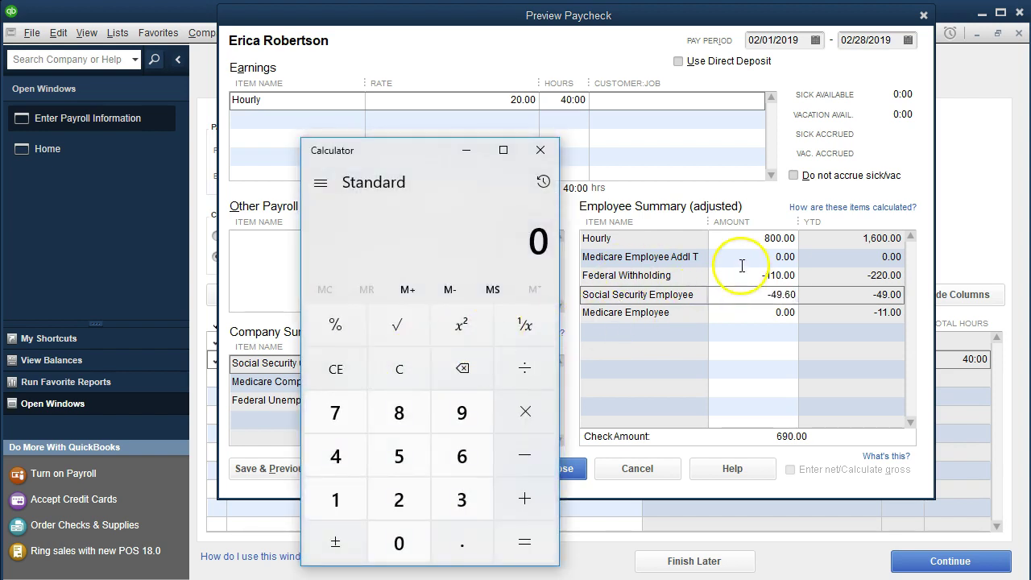
{"action": "type", "text": "800"}
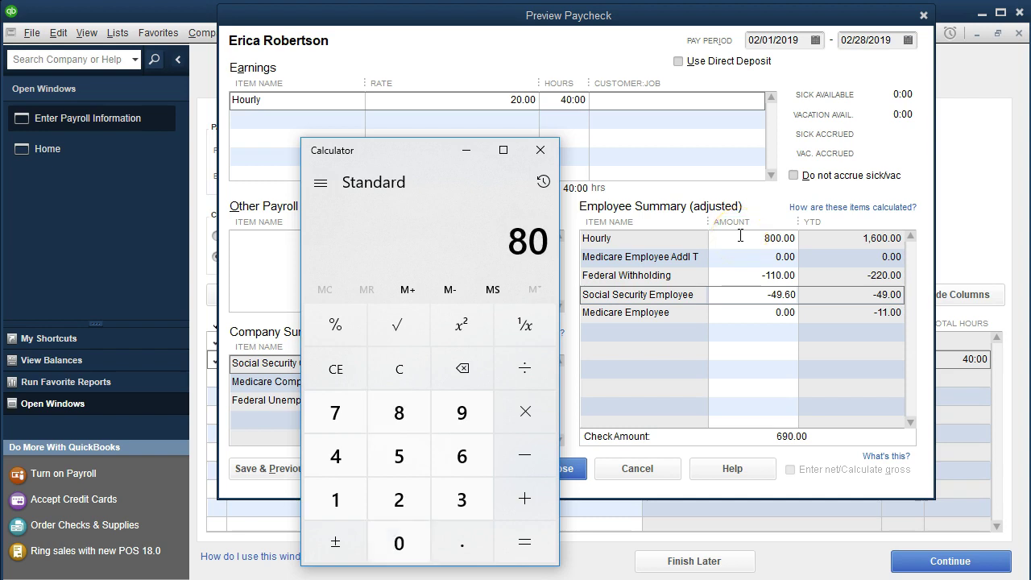
{"action": "type", "text": "*.0"}
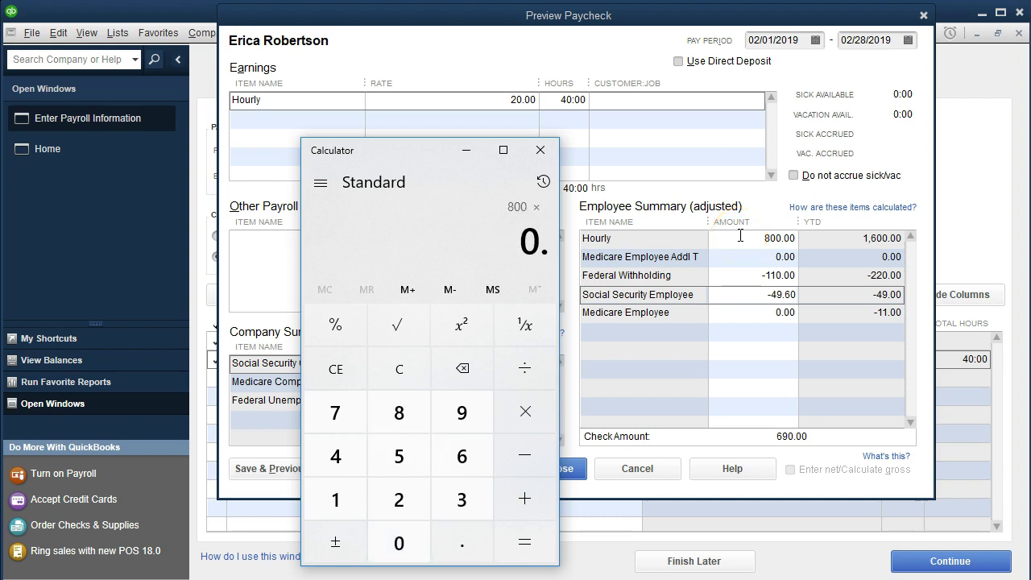
{"action": "type", "text": "62"}
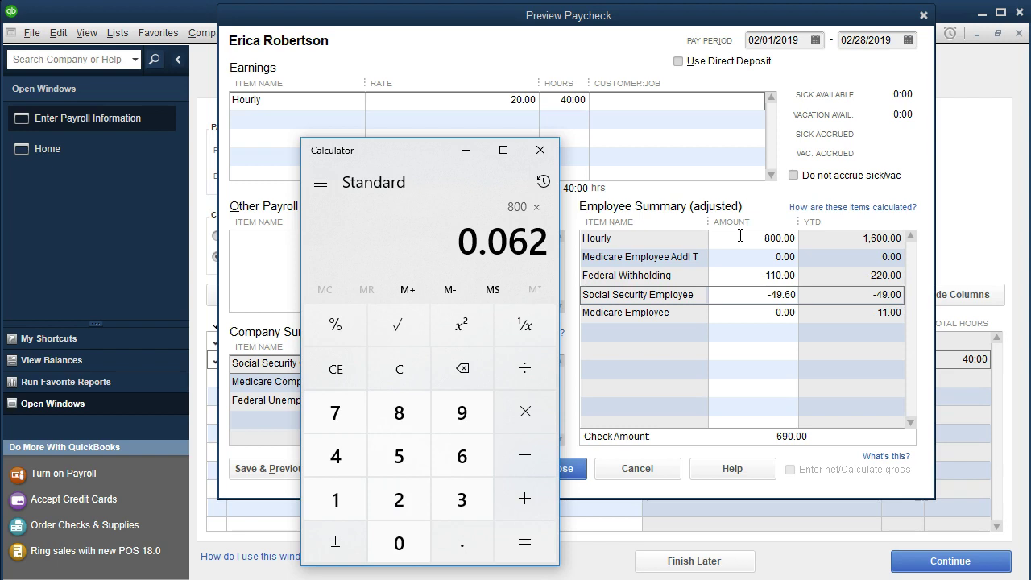
{"action": "key", "text": "Return"}
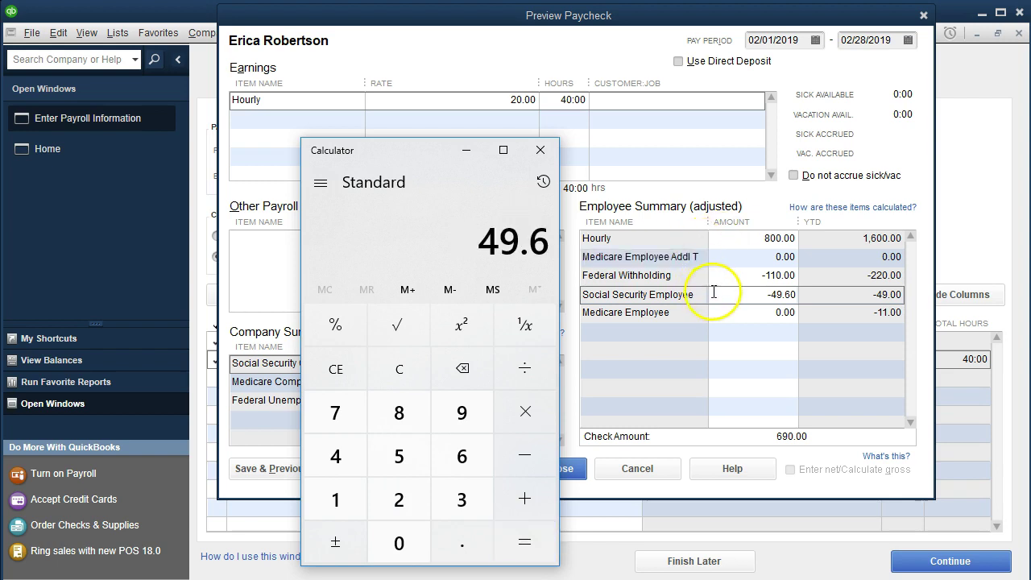
{"action": "left_click", "coordinate": [540, 150]}
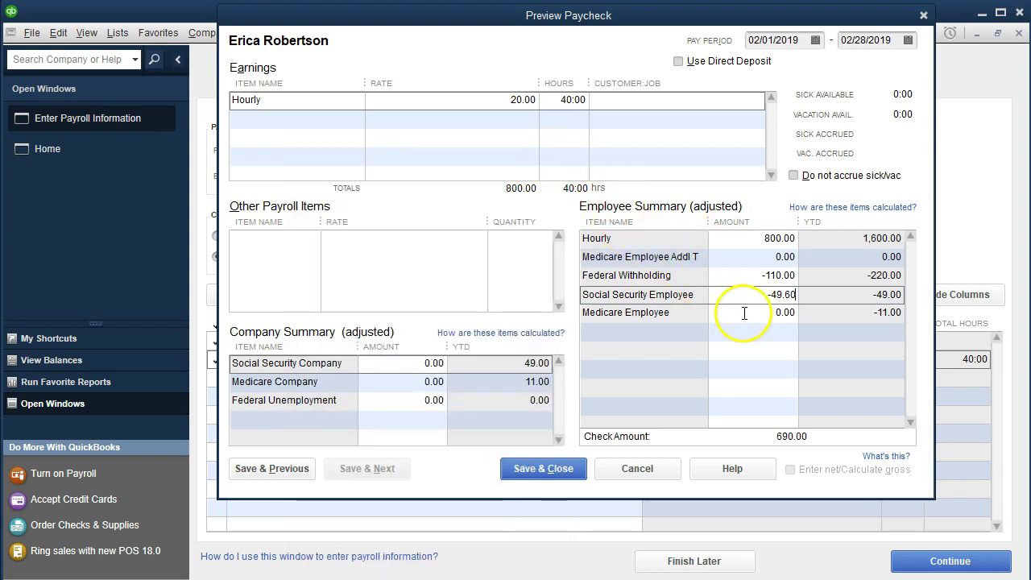
Step: Set Medicare Employee to -11.60 and check it in the Calculator by multiplying 800 by 0.0145
{"action": "left_click", "coordinate": [826, 310]}
{"action": "type", "text": "-11.60"}
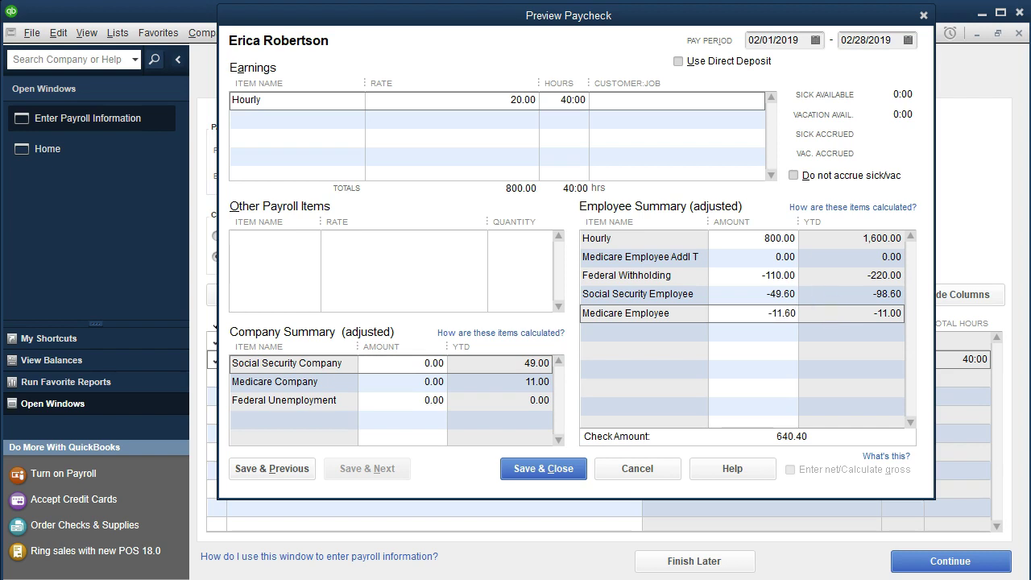
{"action": "left_click", "coordinate": [762, 579]}
{"action": "left_click", "coordinate": [416, 377]}
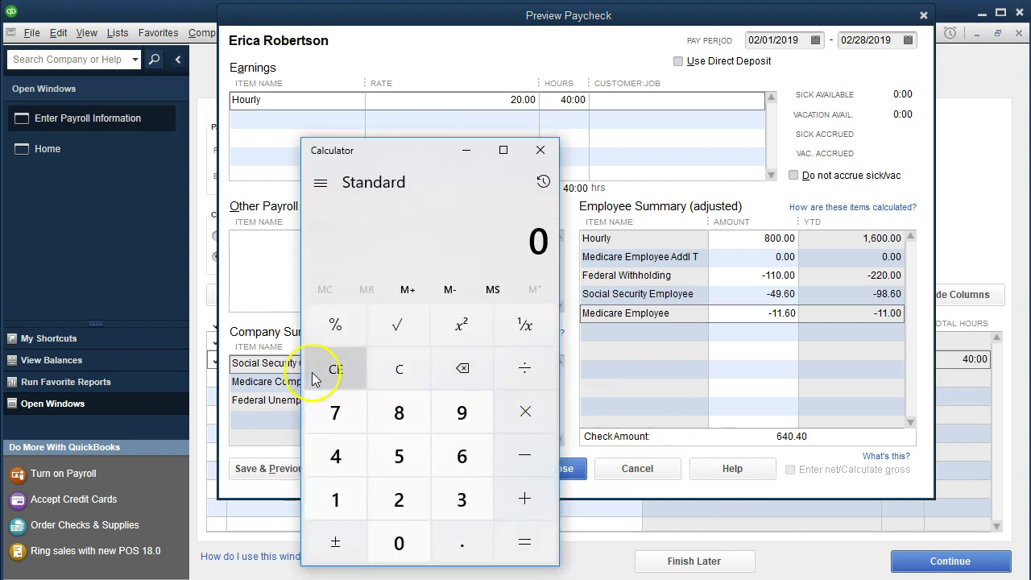
{"action": "type", "text": "800"}
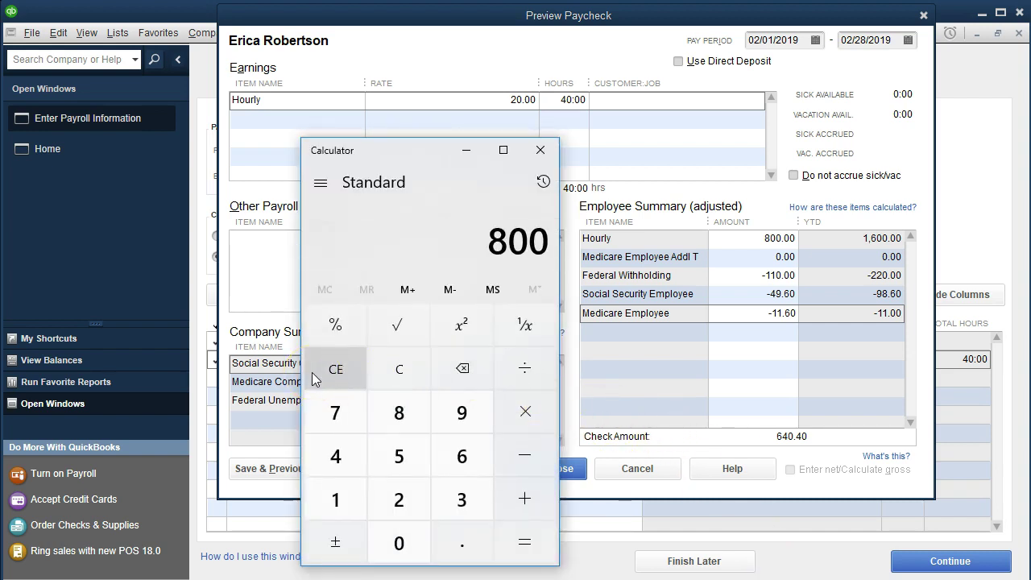
{"action": "type", "text": "*.0145"}
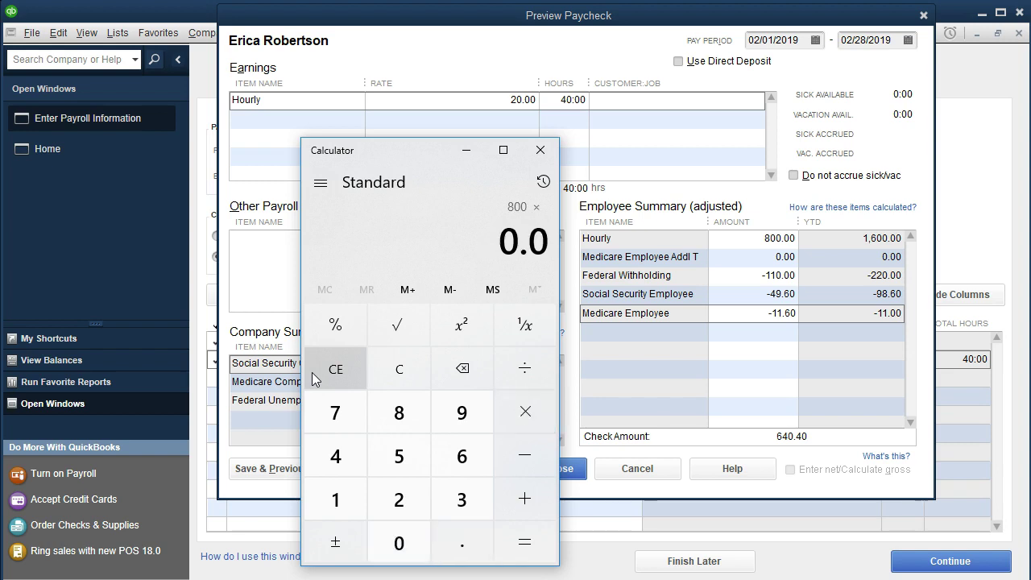
{"action": "key", "text": "Return"}
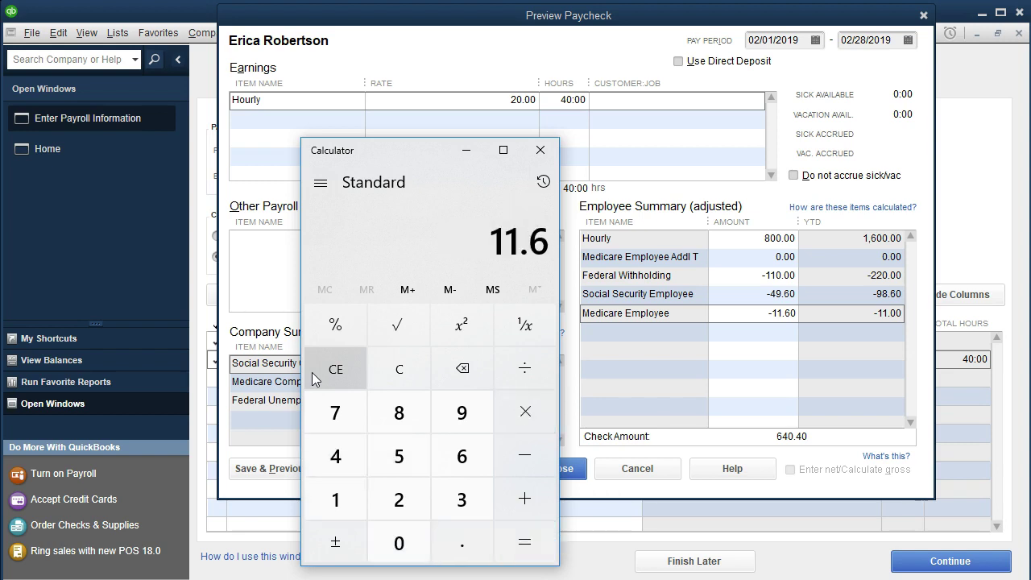
{"action": "left_click", "coordinate": [540, 150]}
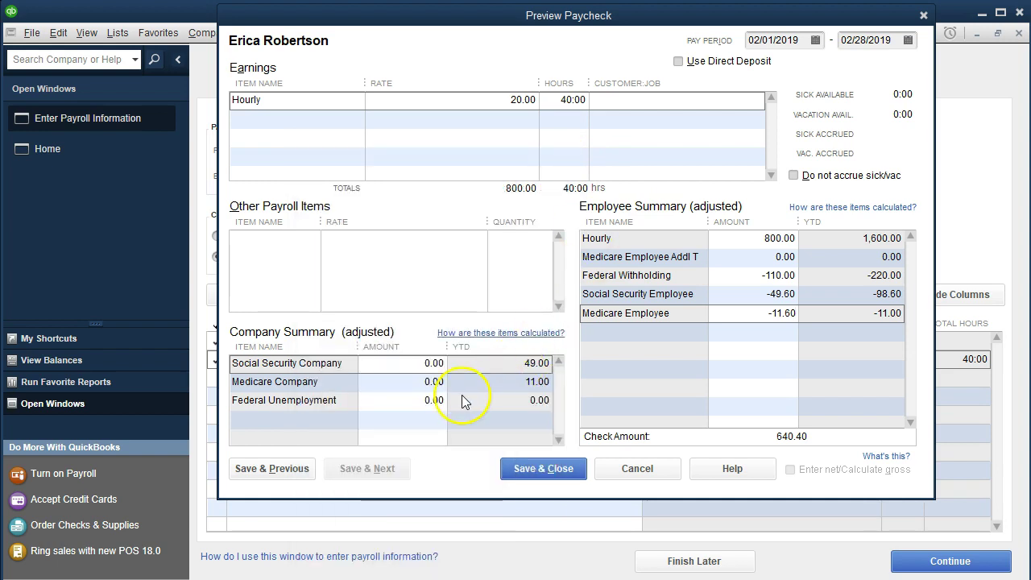
Step: Set Social Security Company to 49.60 and Medicare Company to 11.60, and save the hourly employee's paycheck
{"action": "left_click", "coordinate": [435, 364]}
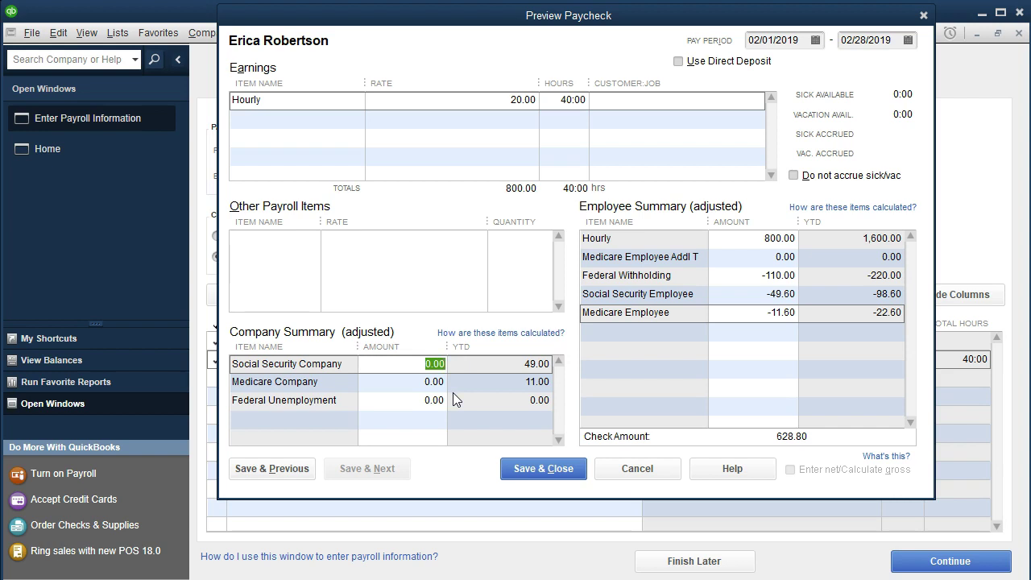
{"action": "type", "text": "49.6"}
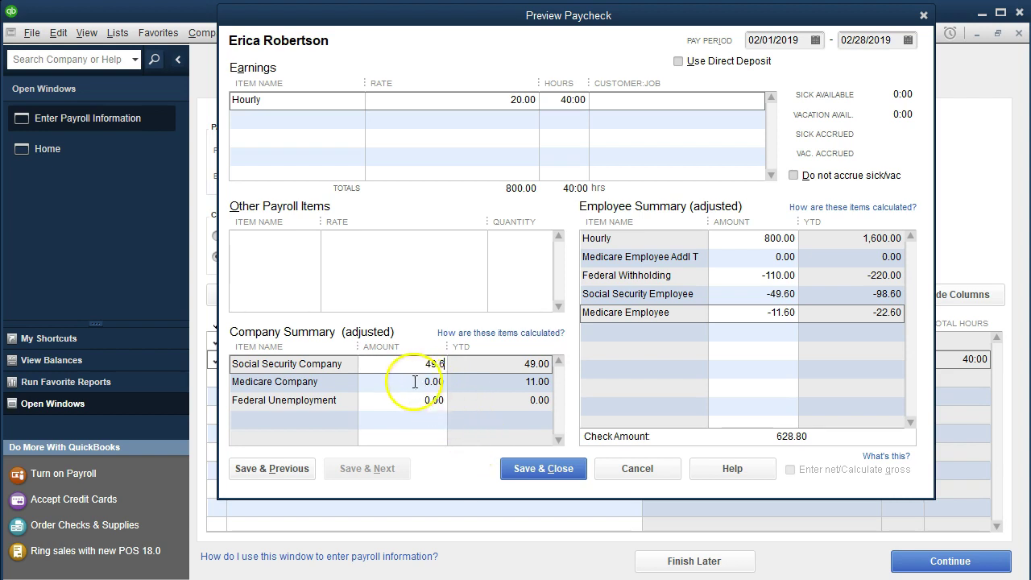
{"action": "left_click", "coordinate": [464, 386]}
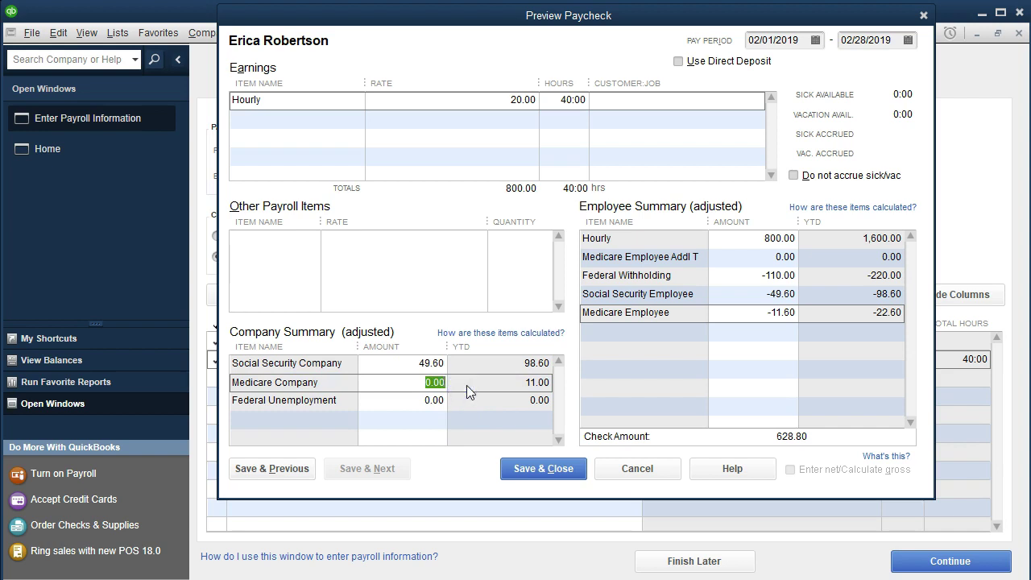
{"action": "type", "text": "11.6"}
{"action": "key", "text": "Tab"}
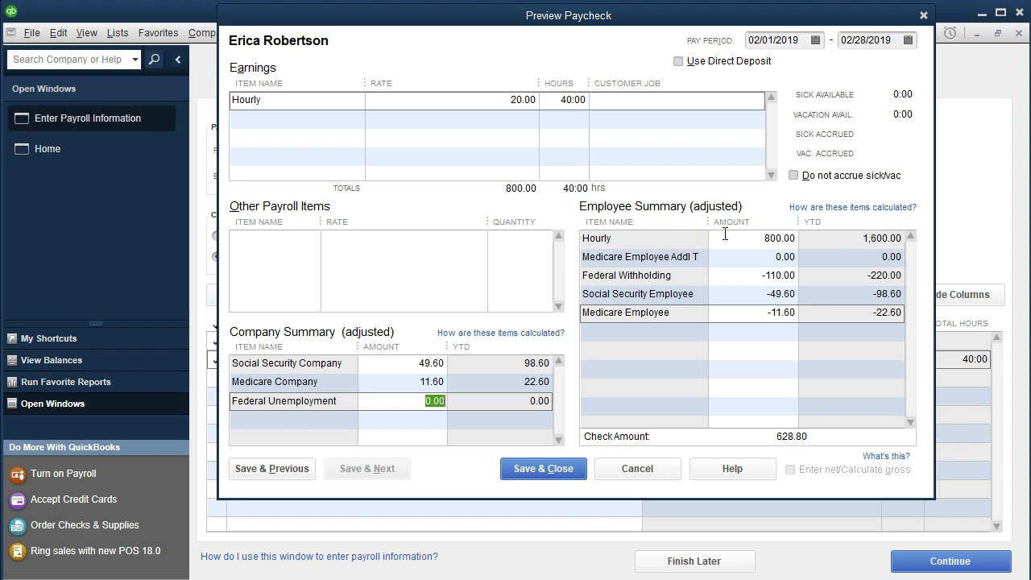
{"action": "left_click", "coordinate": [544, 471]}
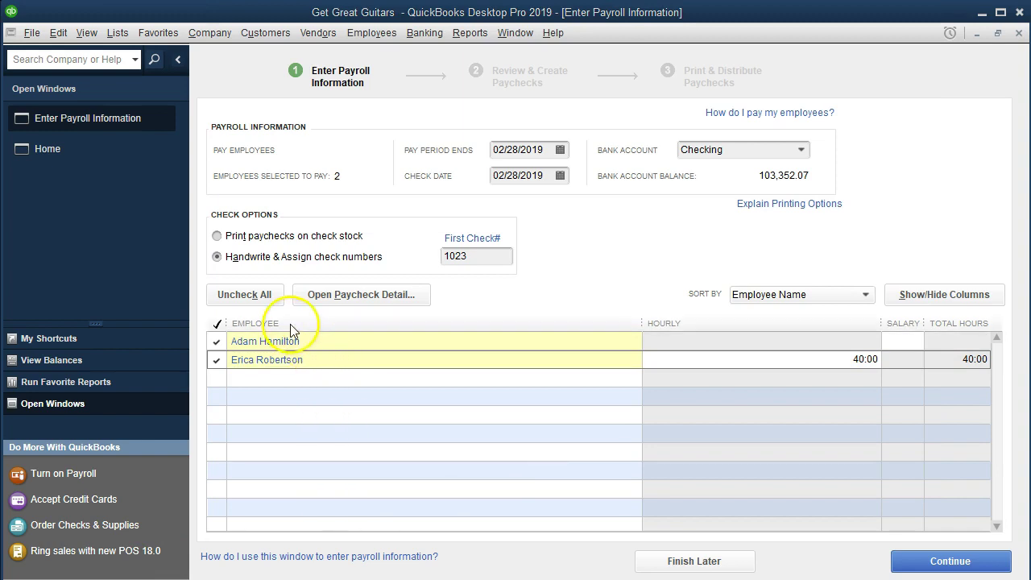
Step: Continue to the payroll review and create the paychecks for both employees
{"action": "left_click", "coordinate": [907, 554]}
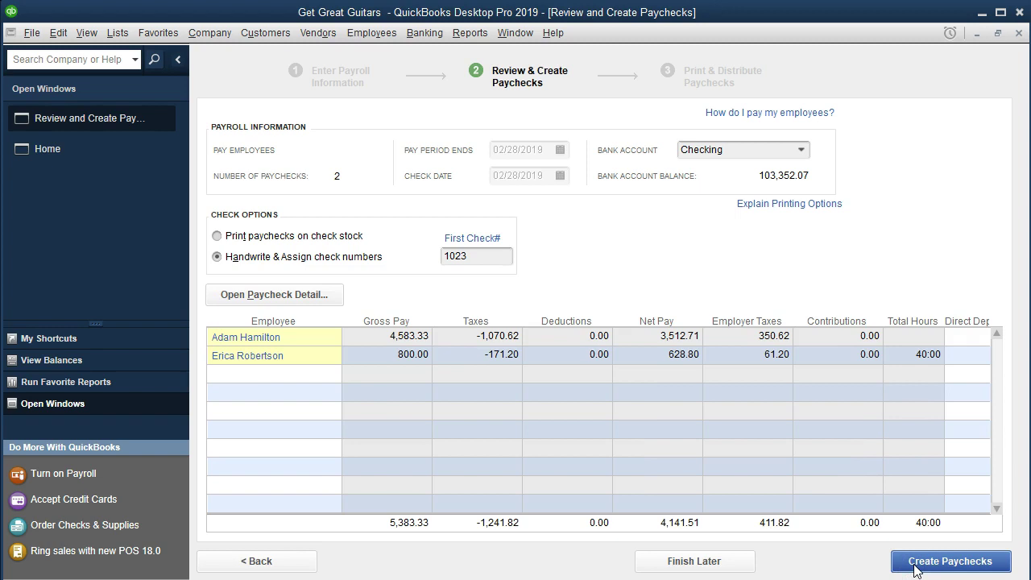
{"action": "left_click", "coordinate": [917, 569]}
{"action": "left_click", "coordinate": [928, 569]}
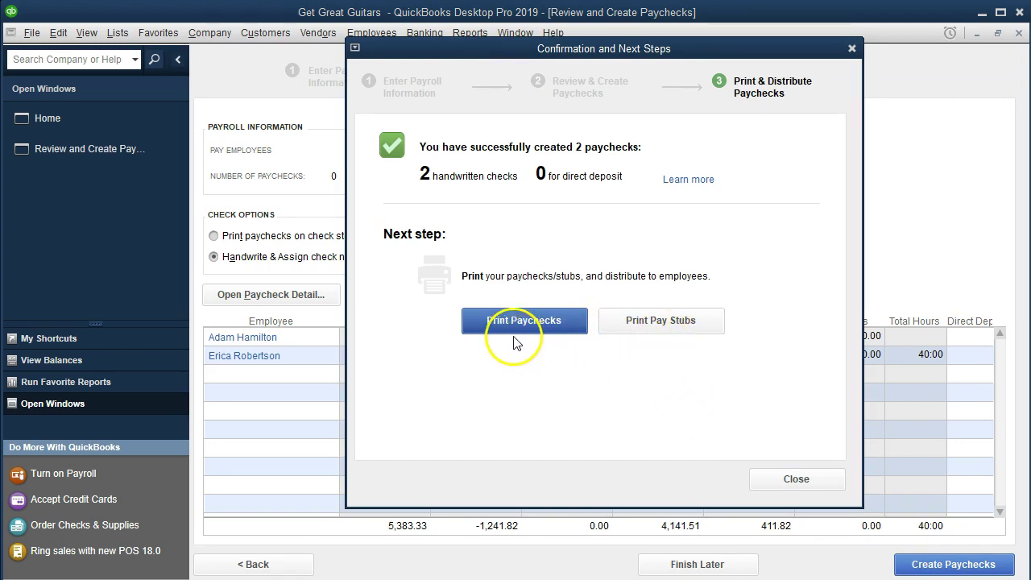
Step: Preview the 02/28/2019 pay stubs for all employees, and close the pay stub and confirmation windows
{"action": "left_click", "coordinate": [629, 326]}
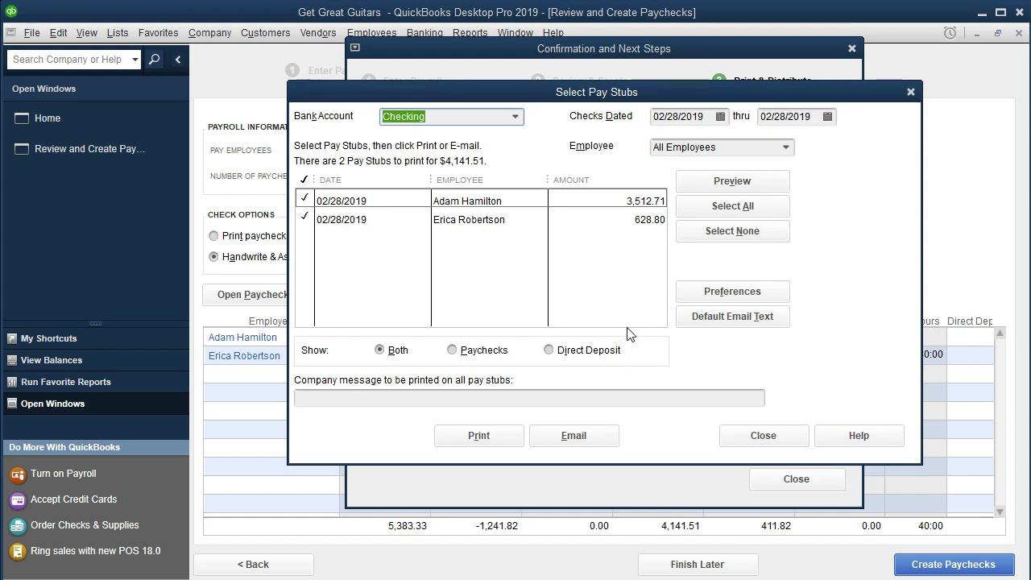
{"action": "left_click", "coordinate": [768, 190]}
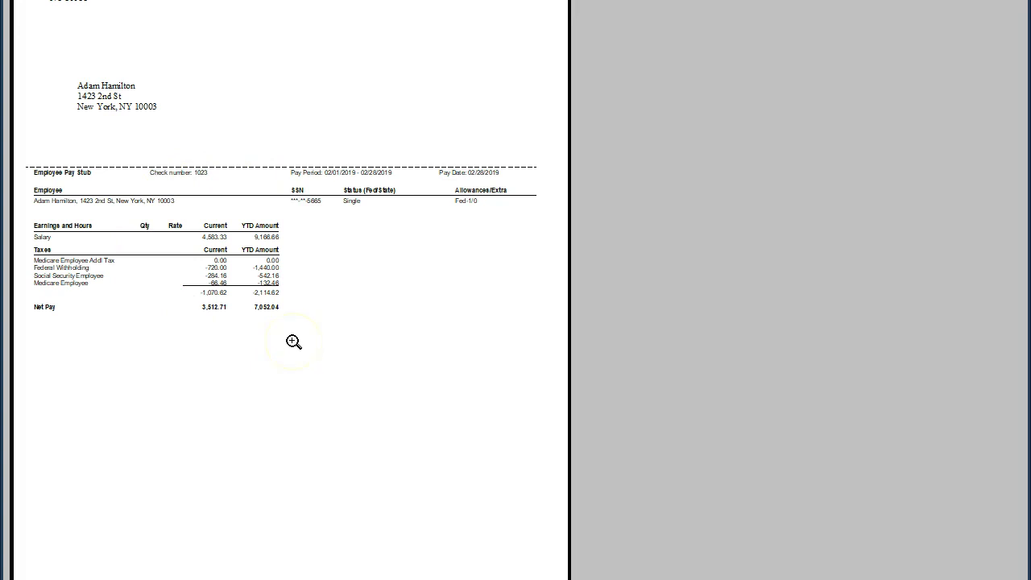
{"action": "scroll", "coordinate": [305, 355], "scroll_direction": "down", "scroll_amount": 1}
{"action": "scroll", "coordinate": [305, 354], "scroll_direction": "up", "scroll_amount": 1}
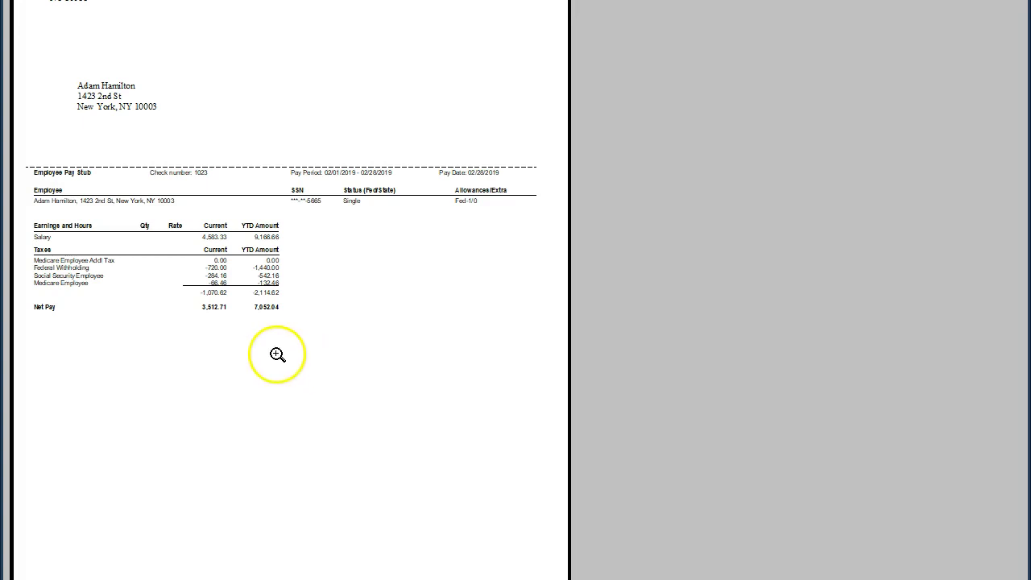
{"action": "left_click", "coordinate": [220, 311]}
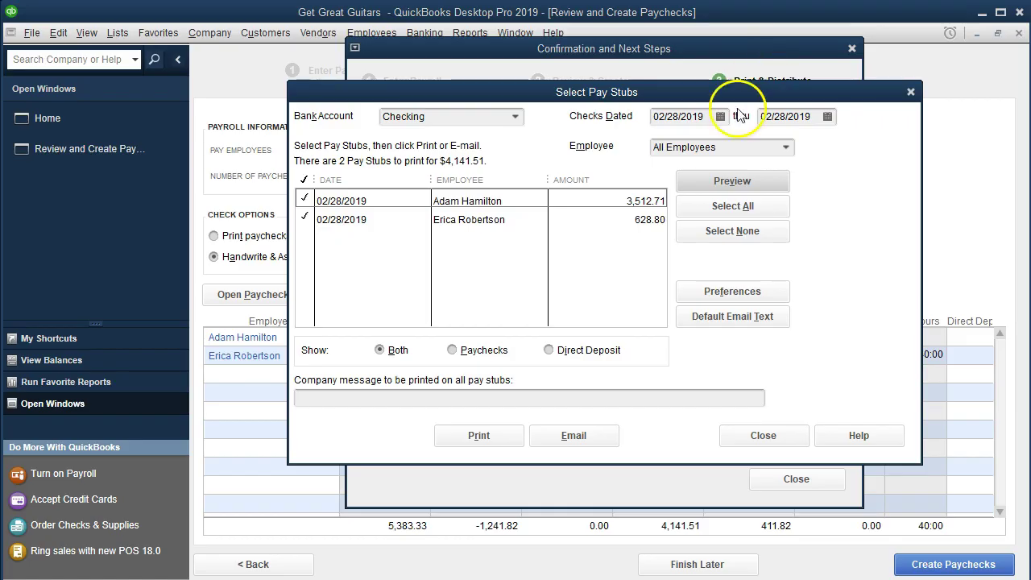
{"action": "left_click", "coordinate": [910, 93]}
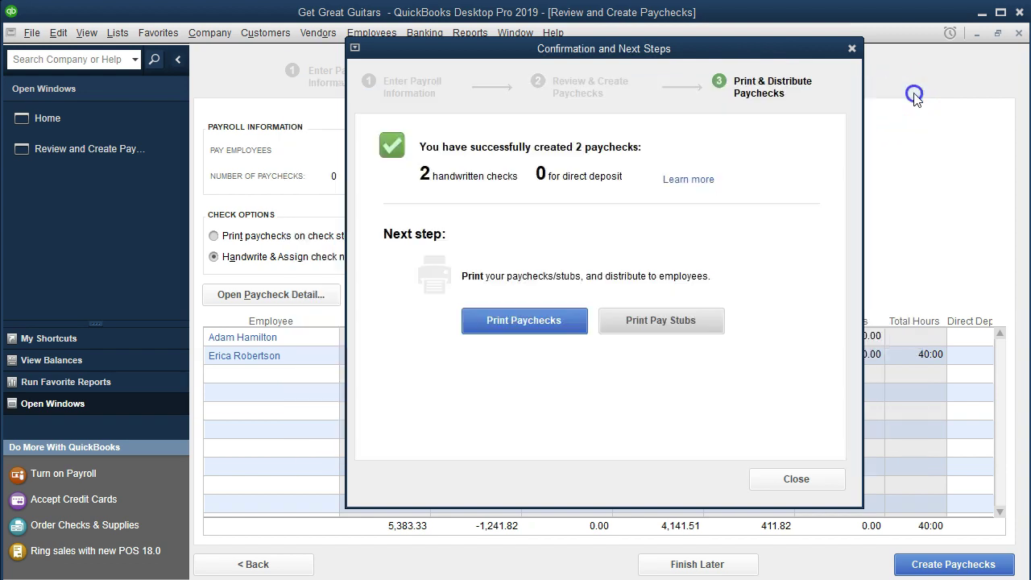
{"action": "left_click", "coordinate": [853, 49]}
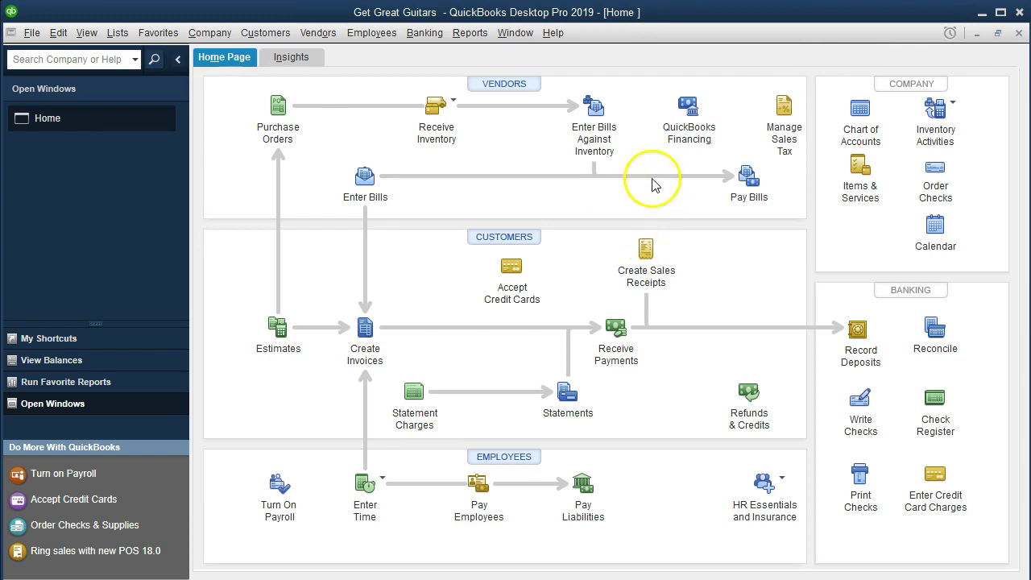
Step: Open the Checking account register and examine the paycheck entries dated 02/28/2019
{"action": "left_click", "coordinate": [438, 41]}
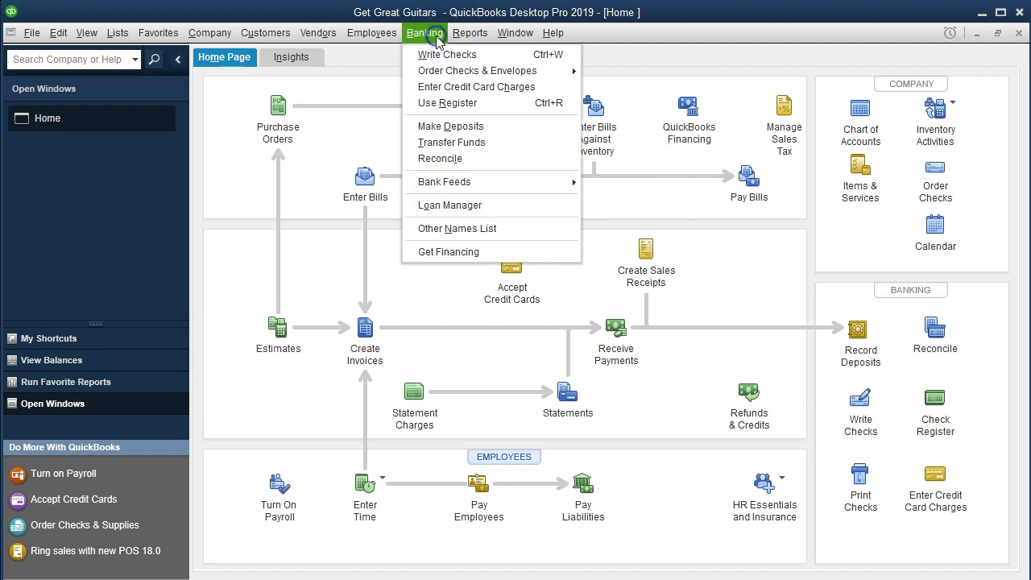
{"action": "left_click", "coordinate": [465, 103]}
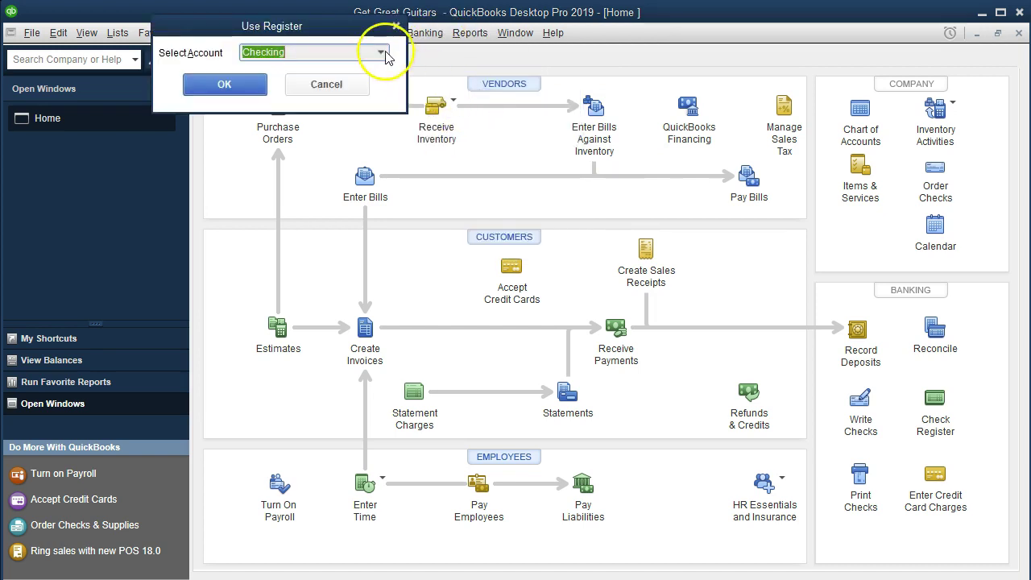
{"action": "left_click", "coordinate": [254, 85]}
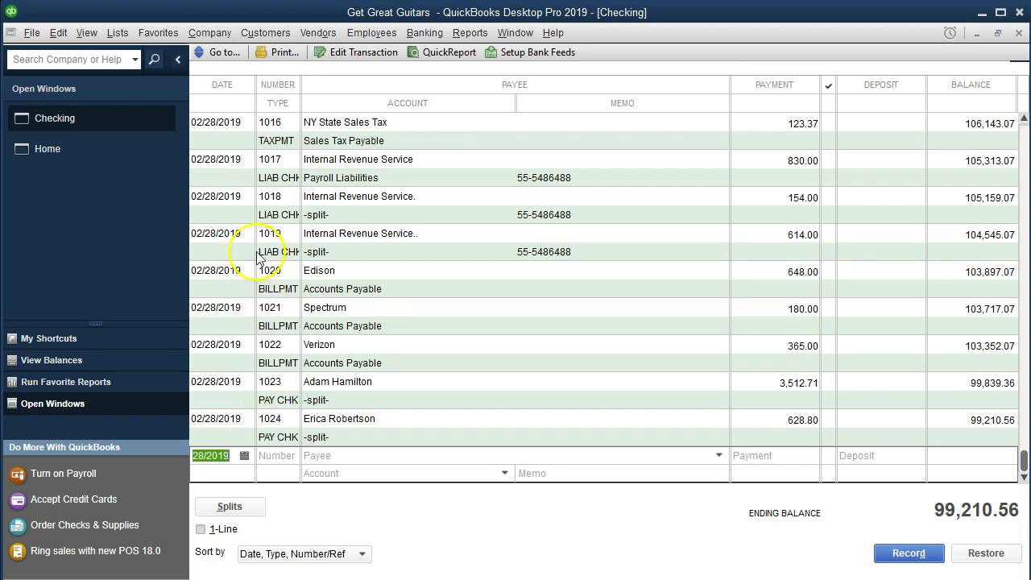
{"action": "scroll", "coordinate": [258, 250], "scroll_direction": "up", "scroll_amount": 3}
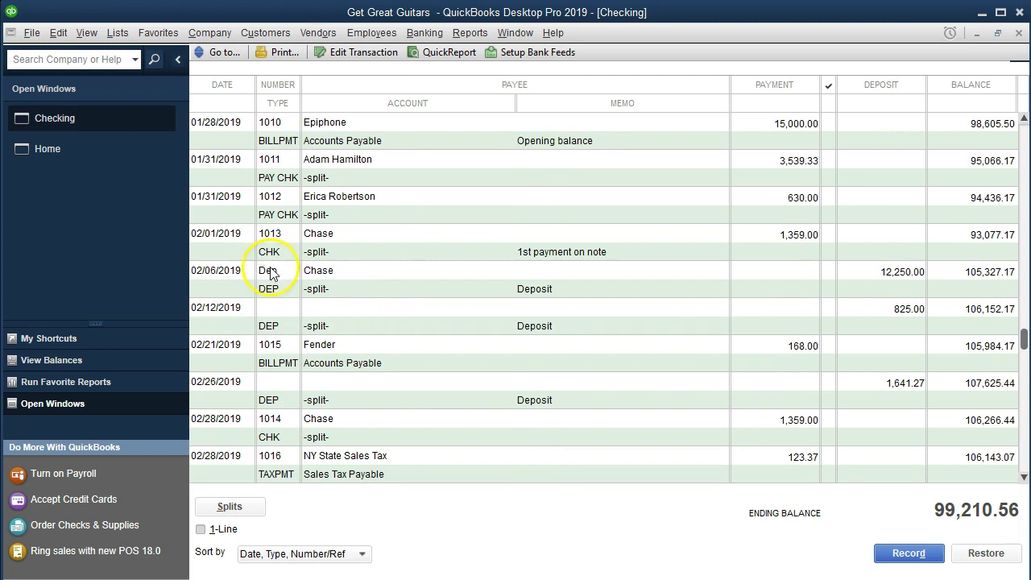
{"action": "scroll", "coordinate": [272, 262], "scroll_direction": "down", "scroll_amount": 4}
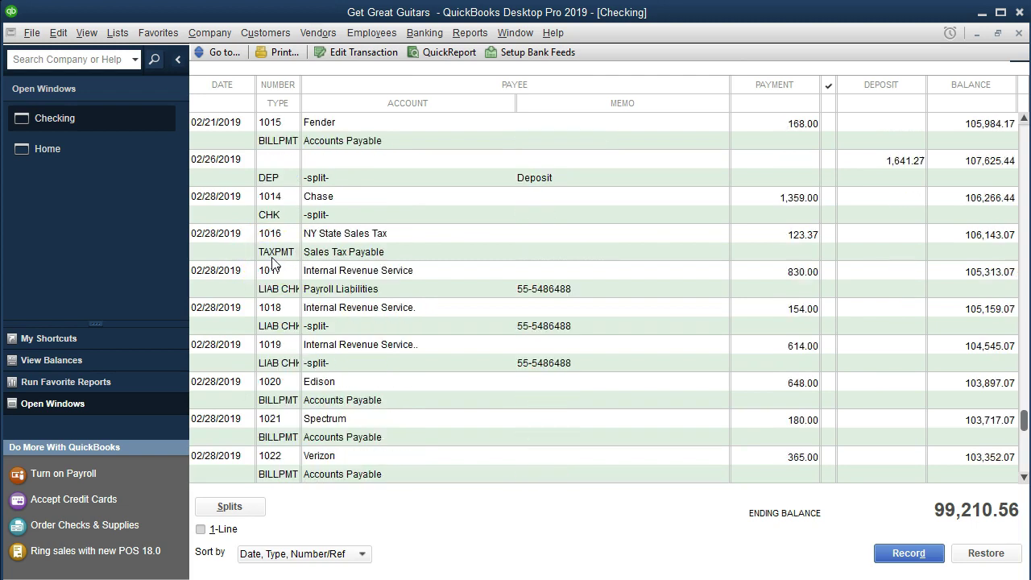
{"action": "scroll", "coordinate": [276, 273], "scroll_direction": "down", "scroll_amount": 2}
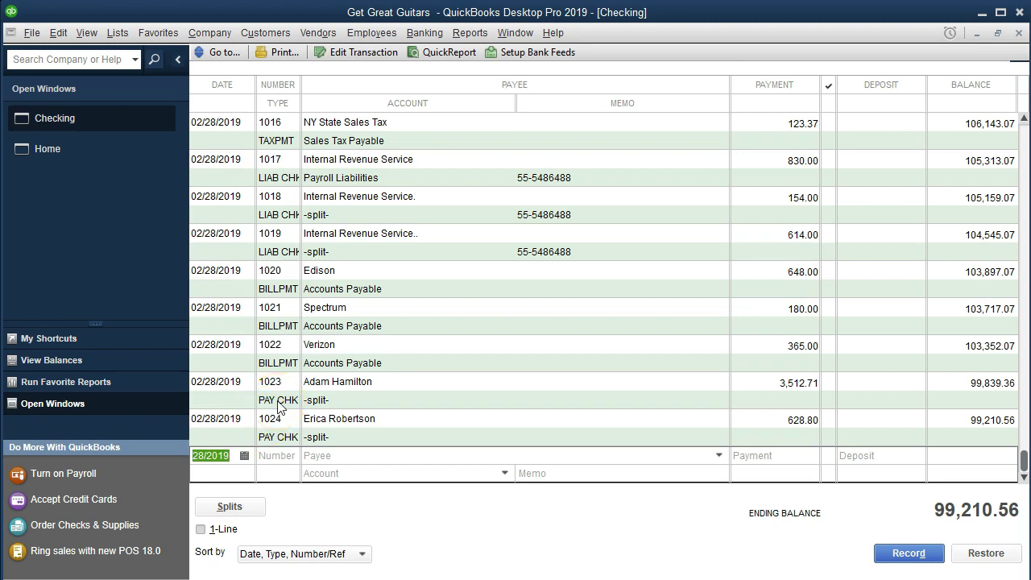
Step: Open the salaried employee's 02/28/2019 paycheck from the Checking register, review its paycheck detail and print options, and close it
{"action": "double_click", "coordinate": [280, 400]}
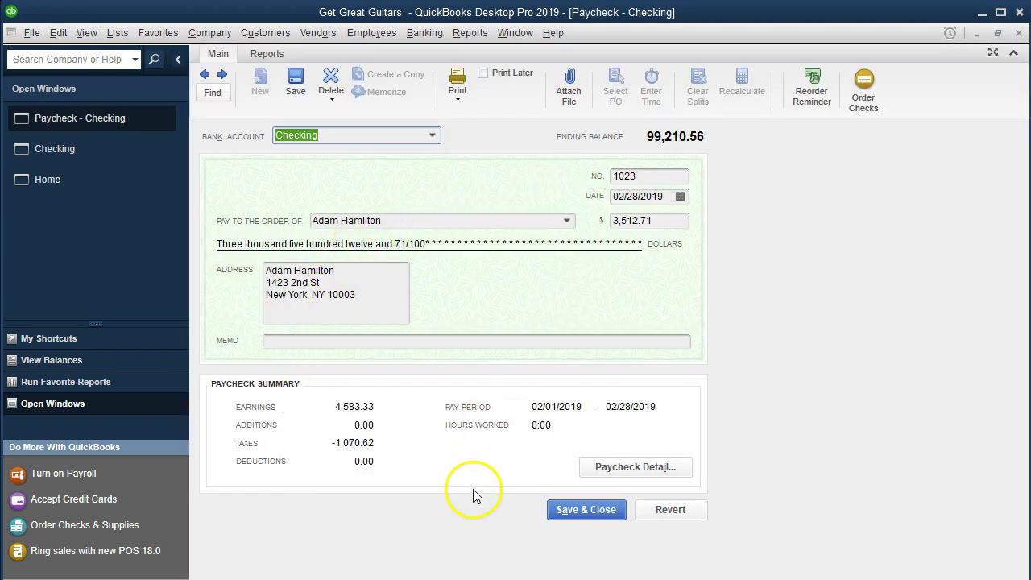
{"action": "left_click", "coordinate": [592, 472]}
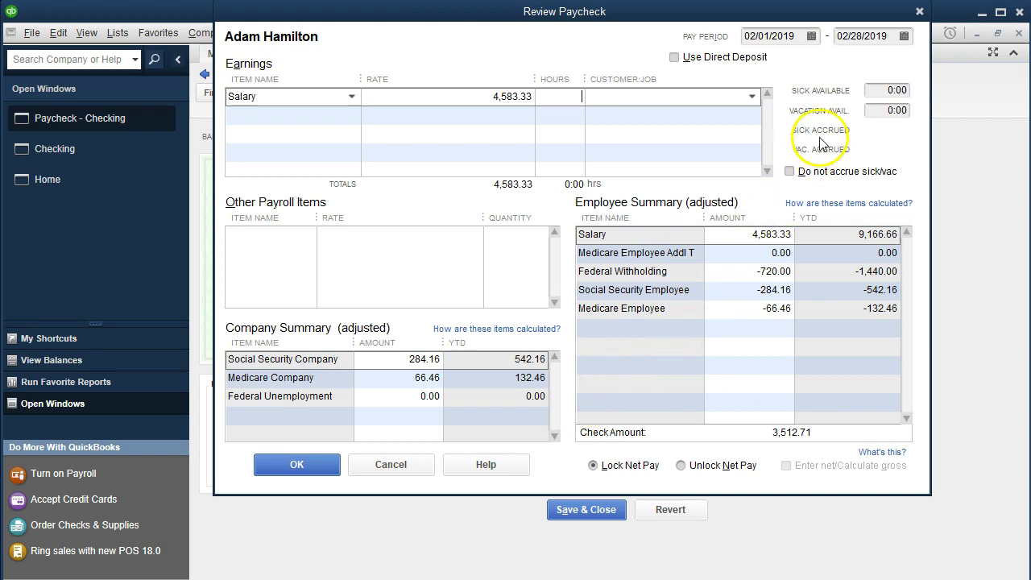
{"action": "left_click", "coordinate": [920, 11]}
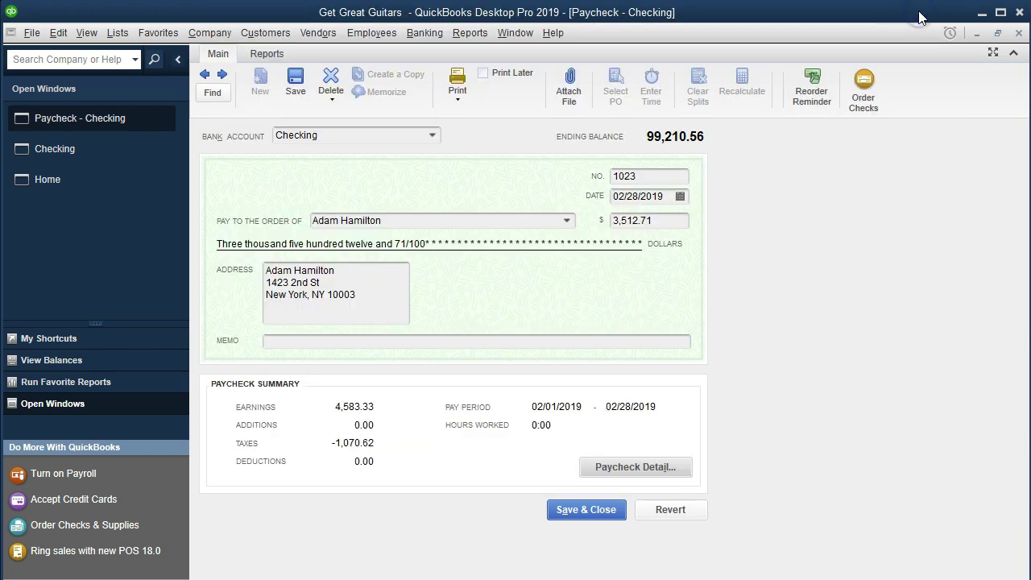
{"action": "left_click", "coordinate": [465, 96]}
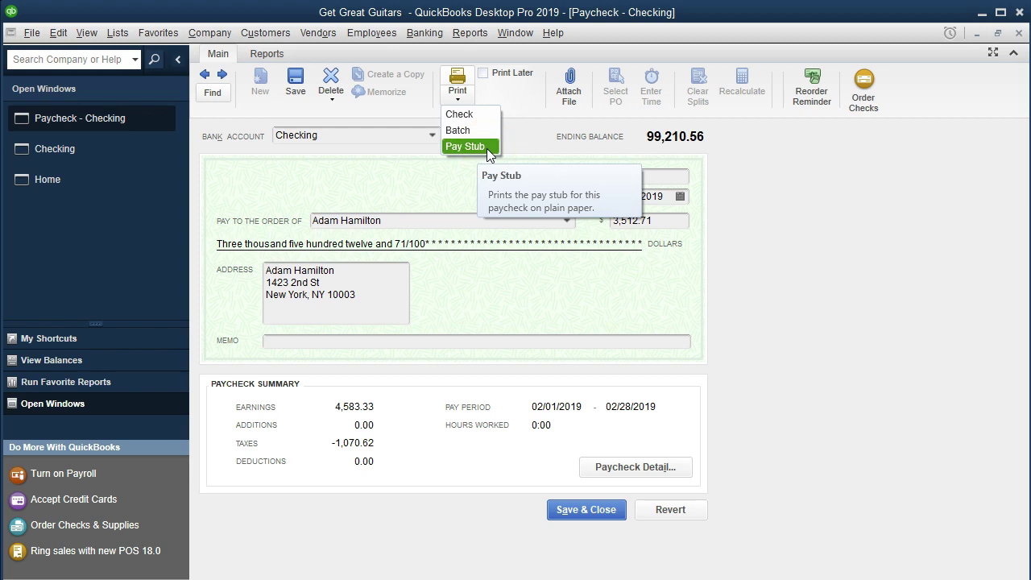
{"action": "left_click", "coordinate": [852, 208]}
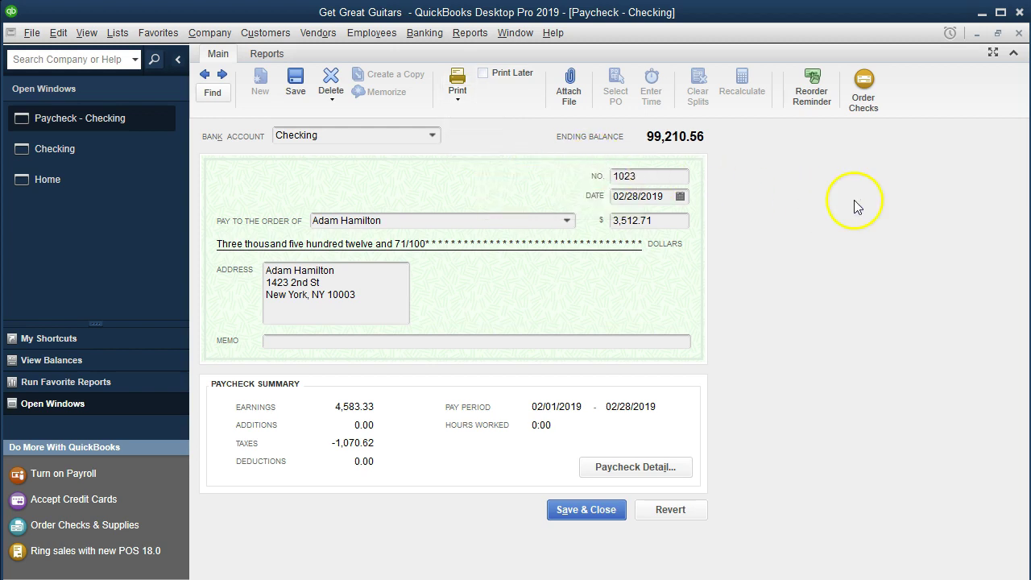
{"action": "left_click", "coordinate": [1019, 33]}
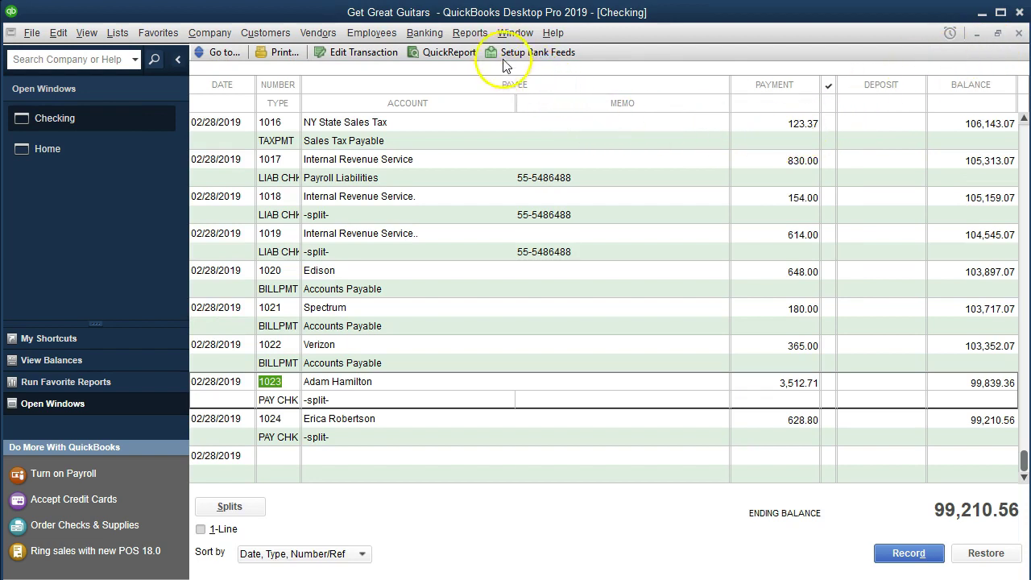
Step: Create a standard Balance Sheet report customized to the date range 01/01/2019 through 12/31/2019
{"action": "left_click", "coordinate": [470, 33]}
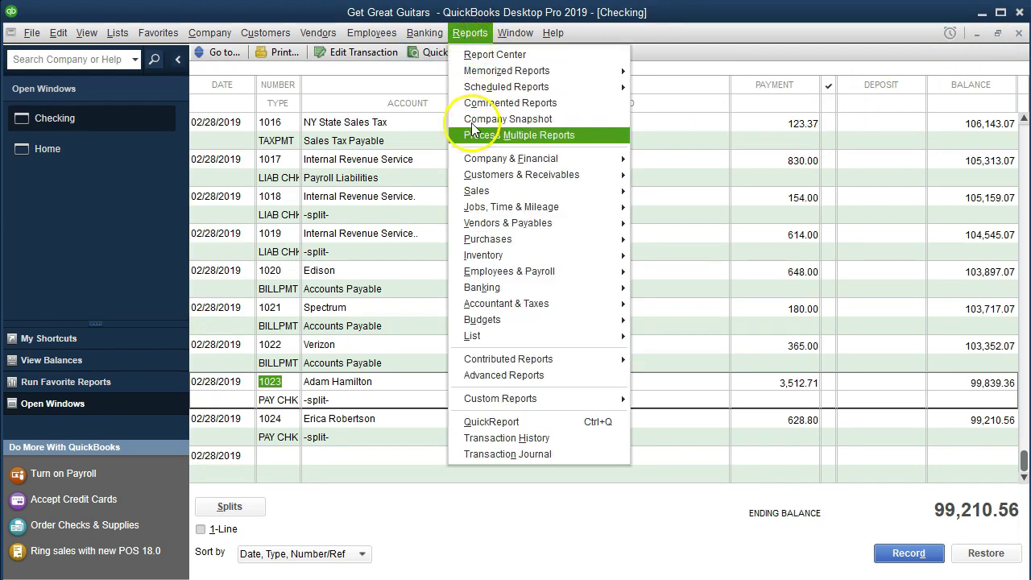
{"action": "mouse_move", "coordinate": [523, 159]}
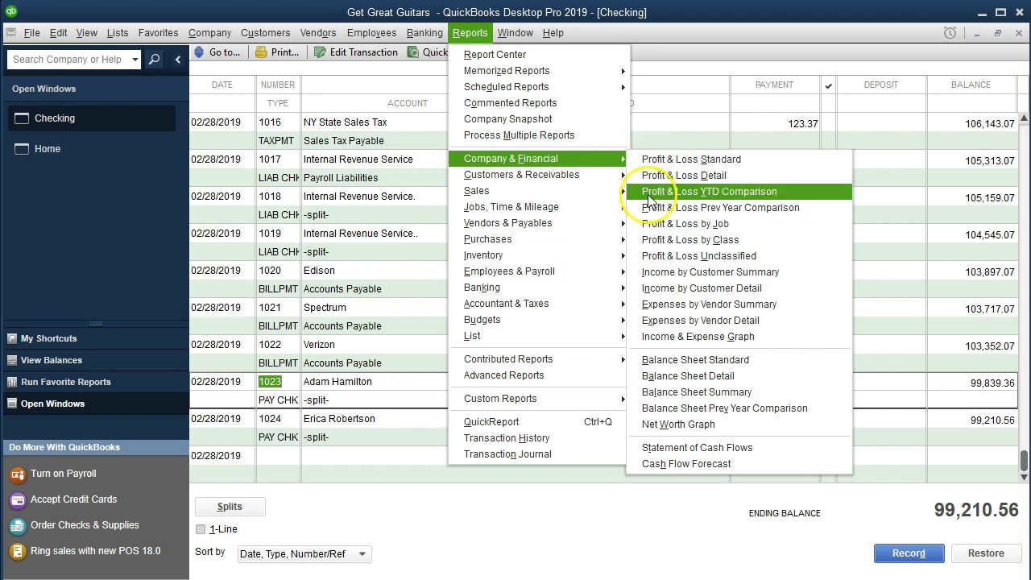
{"action": "left_click", "coordinate": [778, 370]}
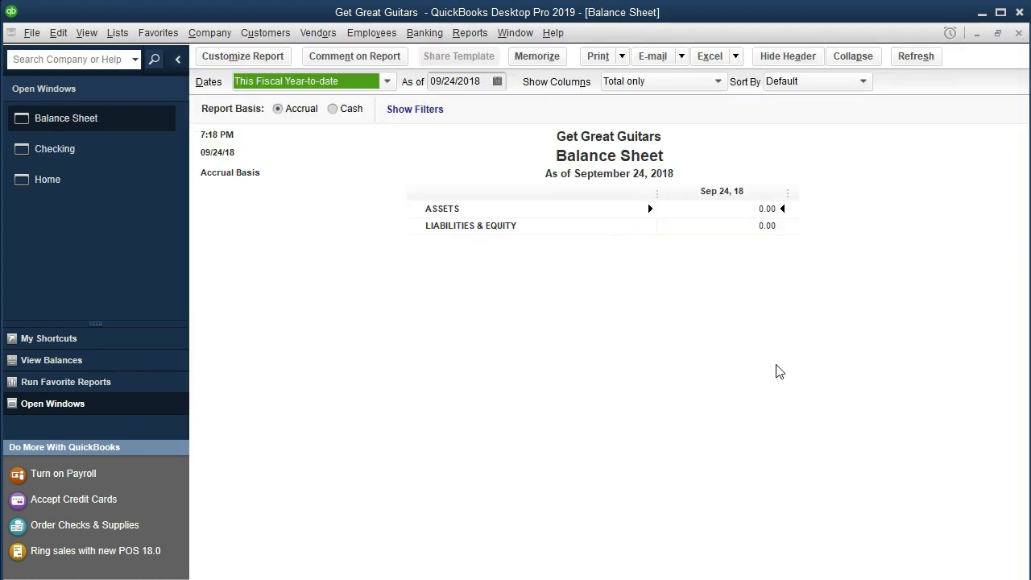
{"action": "left_click", "coordinate": [274, 63]}
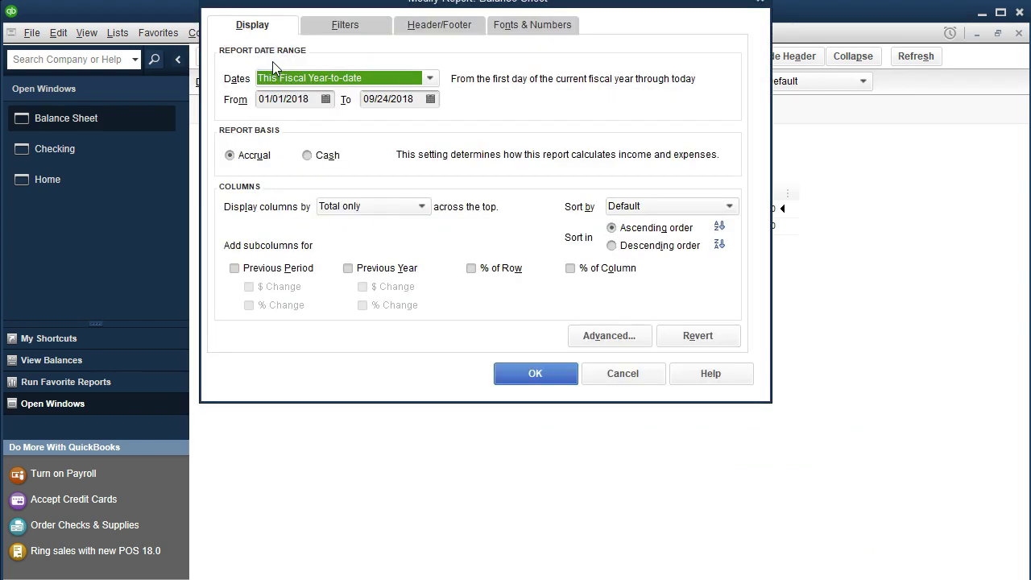
{"action": "key", "text": "Tab"}
{"action": "type", "text": "01/01/2019"}
{"action": "key", "text": "Tab"}
{"action": "type", "text": "12/31/2019"}
{"action": "key", "text": "Tab"}
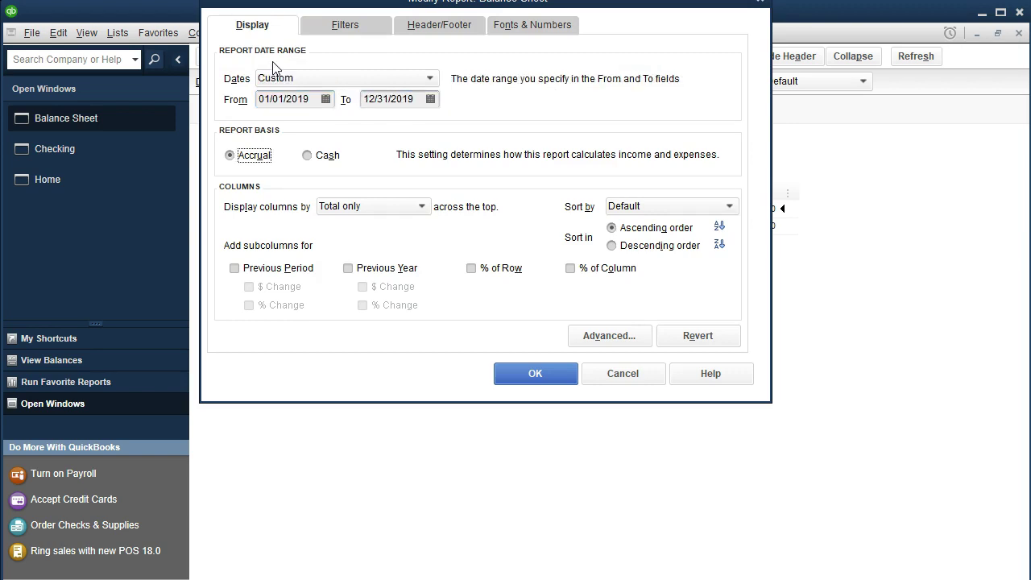
{"action": "left_click", "coordinate": [502, 375]}
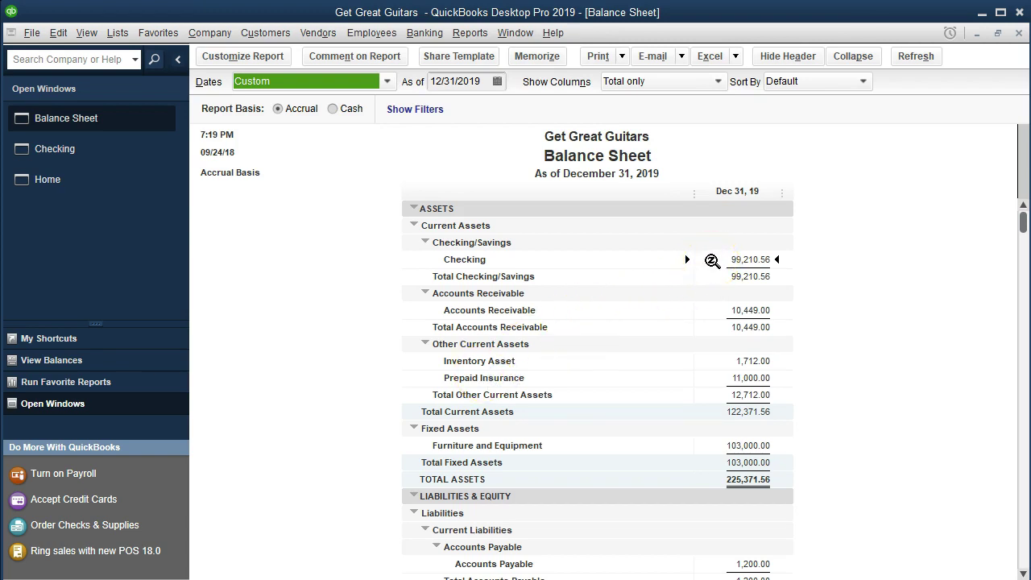
Step: Drill into the Checking balance on the Balance Sheet, examine the 02/28/2019 paycheck transactions, and close the detail report
{"action": "double_click", "coordinate": [712, 260]}
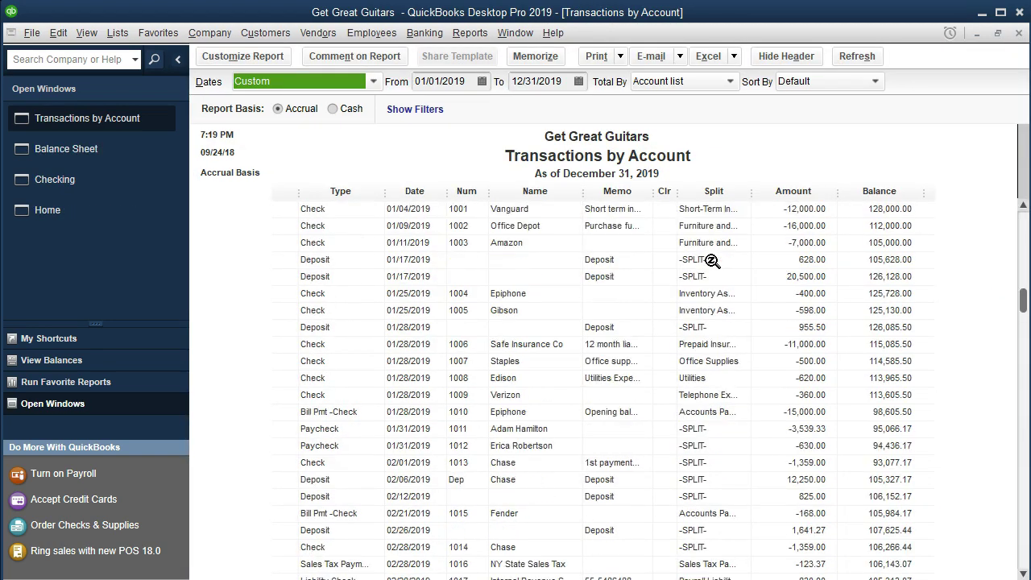
{"action": "scroll", "coordinate": [712, 261], "scroll_direction": "down", "scroll_amount": 3}
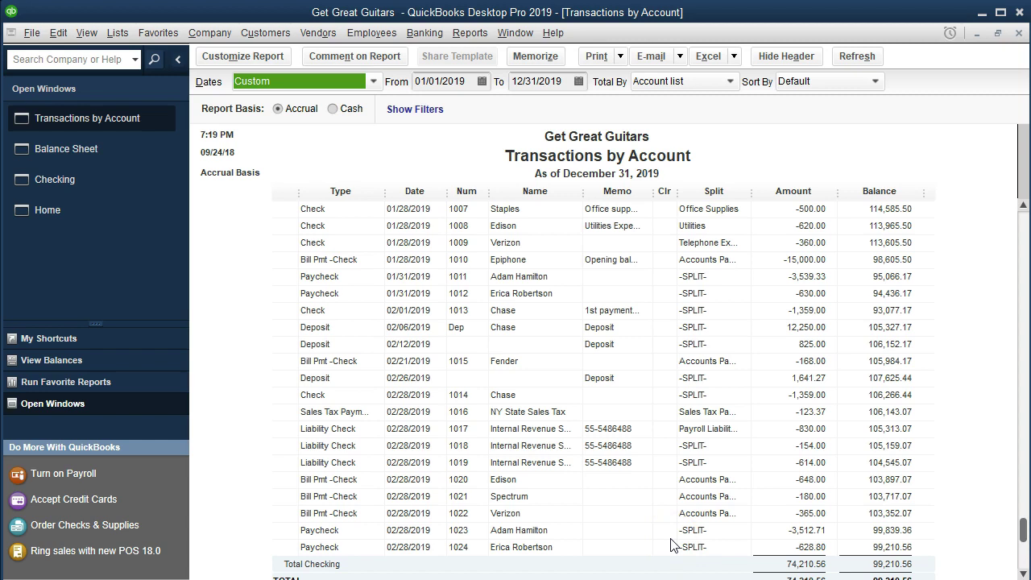
{"action": "left_click", "coordinate": [1018, 33]}
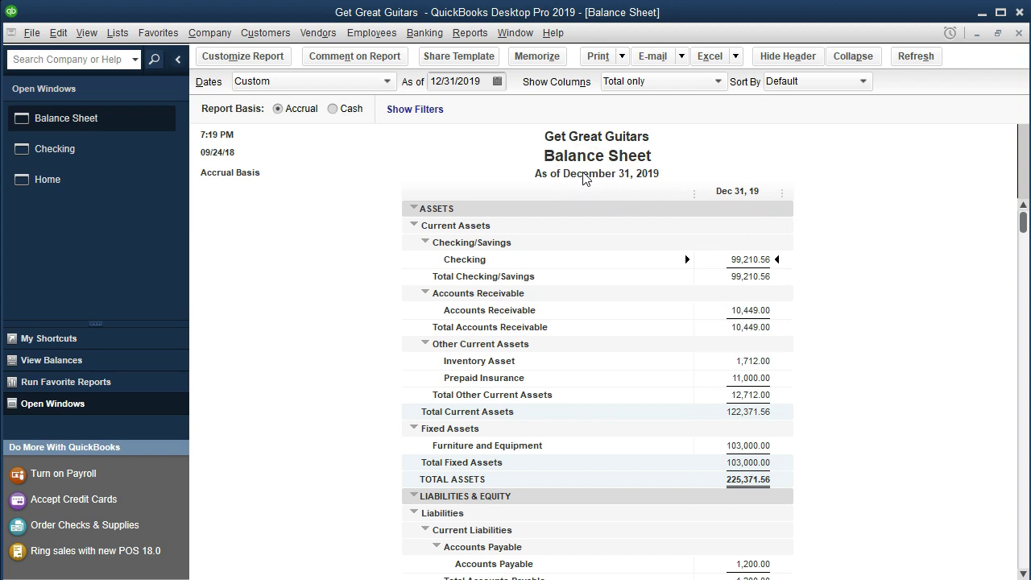
Step: Create a standard Profit & Loss report for the period 01/01/2019 through 12/31/2019
{"action": "left_click", "coordinate": [472, 33]}
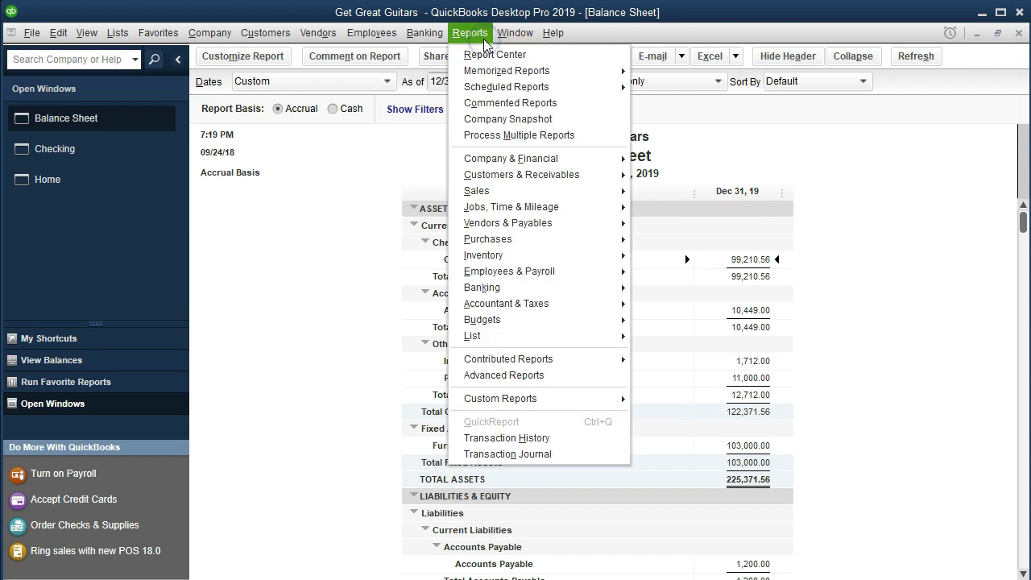
{"action": "mouse_move", "coordinate": [520, 161]}
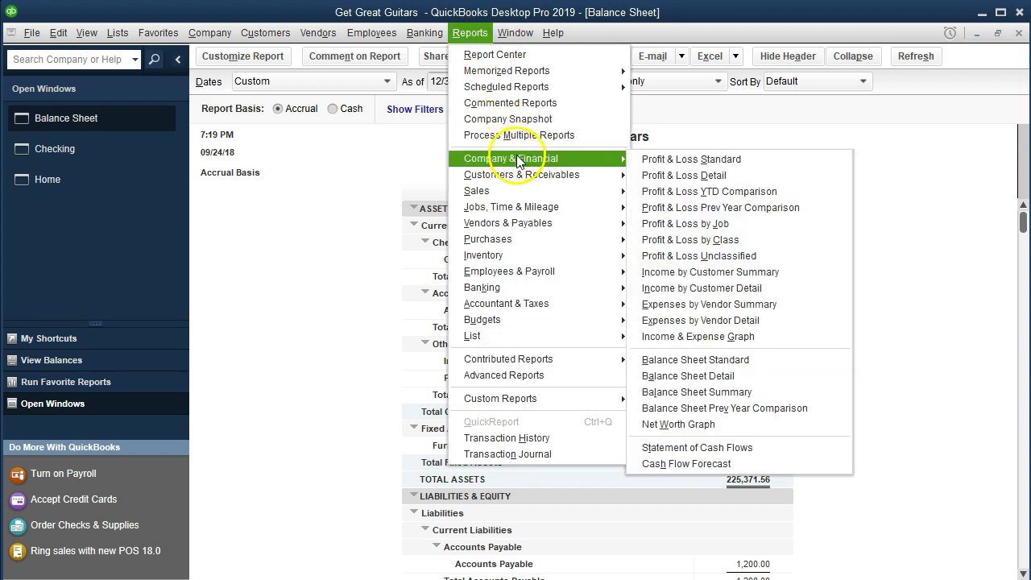
{"action": "left_click", "coordinate": [745, 162]}
{"action": "key", "text": "Tab"}
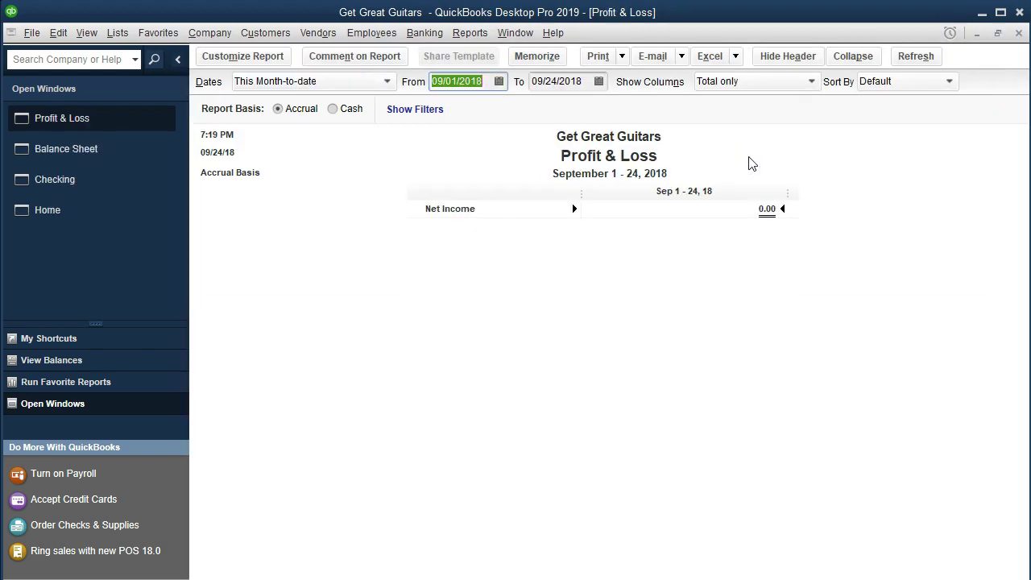
{"action": "type", "text": "010119"}
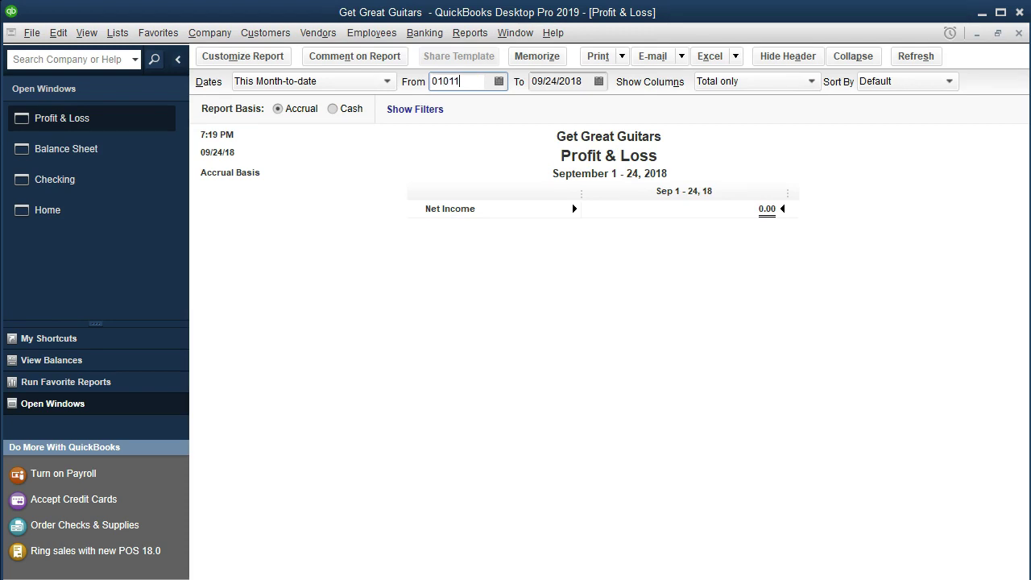
{"action": "key", "text": "Tab"}
{"action": "type", "text": "12/31/2019"}
{"action": "key", "text": "Tab"}
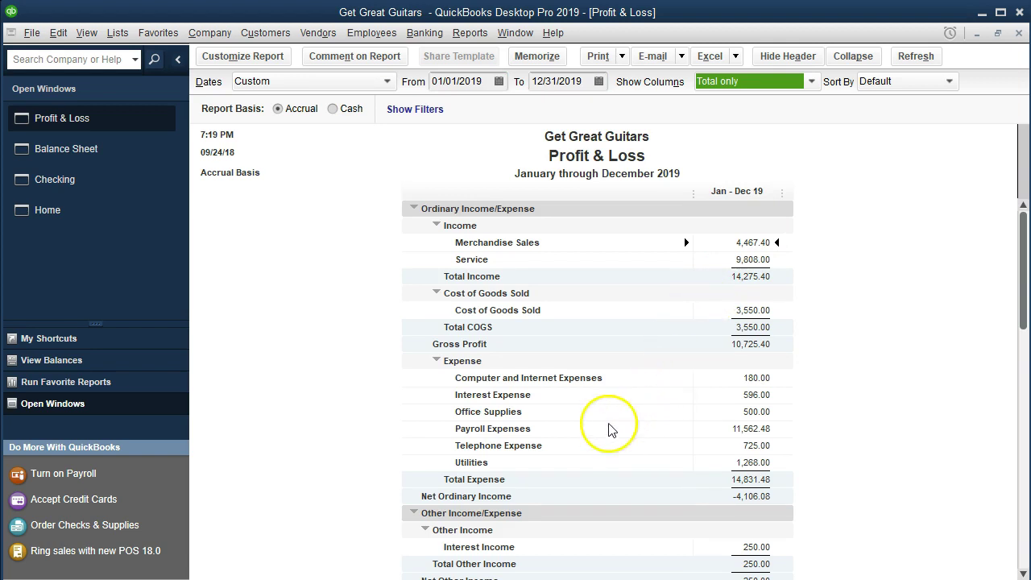
Step: Drill into Payroll Expenses on the Profit & Loss and examine the January and February paycheck lines of both employees
{"action": "left_click", "coordinate": [729, 425]}
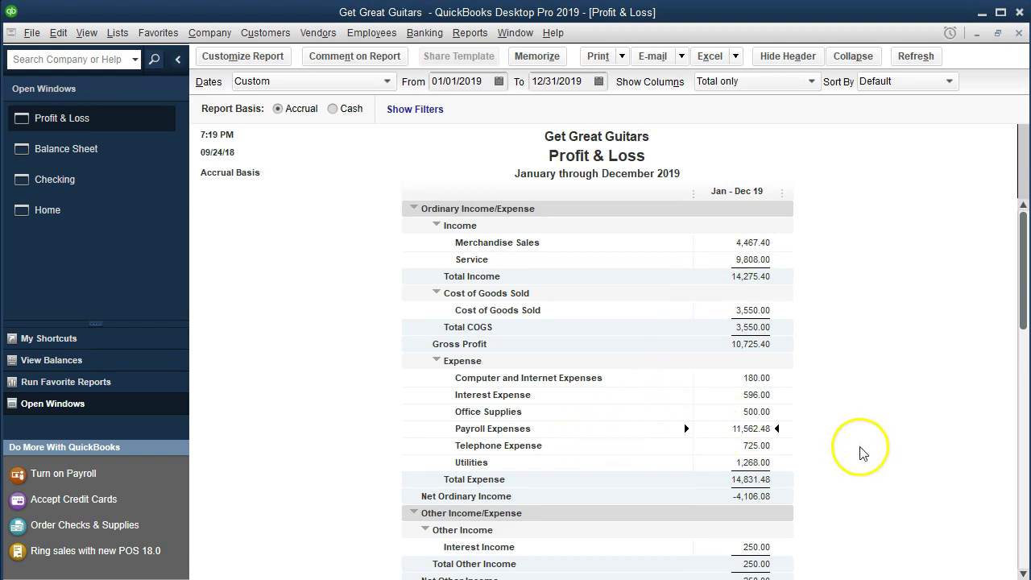
{"action": "double_click", "coordinate": [714, 436]}
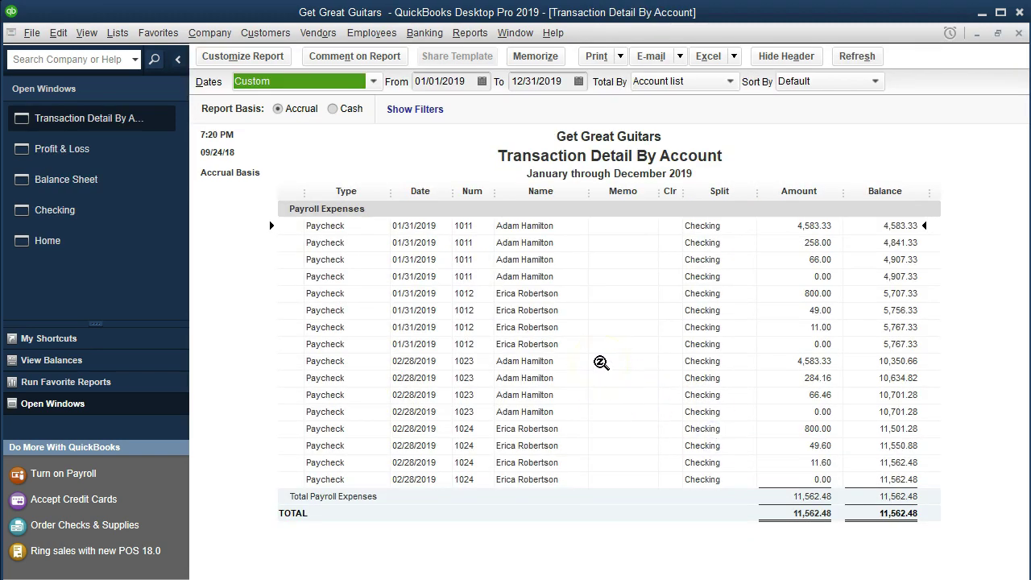
{"action": "left_click", "coordinate": [543, 251]}
{"action": "left_click", "coordinate": [547, 310]}
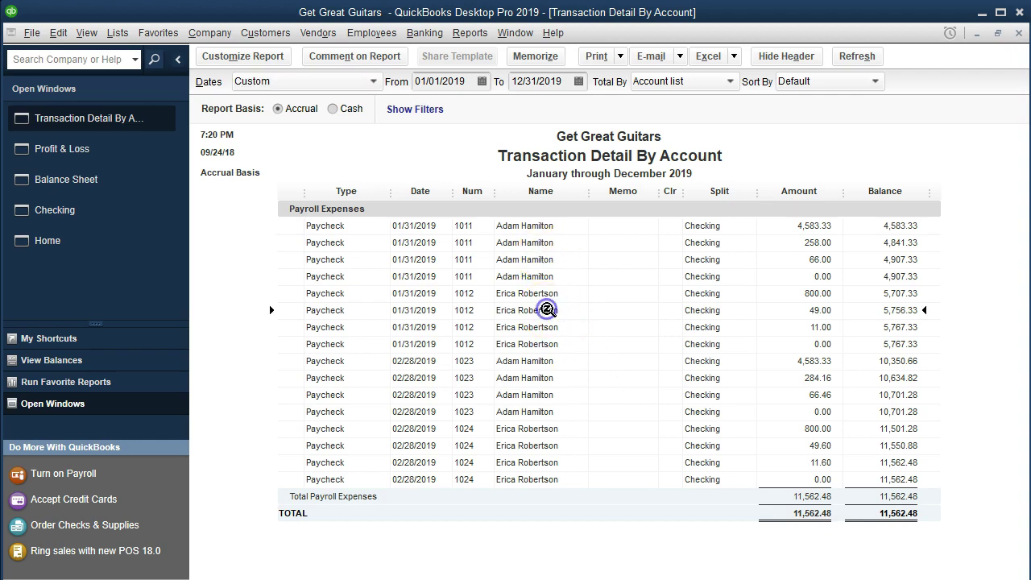
{"action": "left_click", "coordinate": [546, 378]}
{"action": "left_click", "coordinate": [543, 431]}
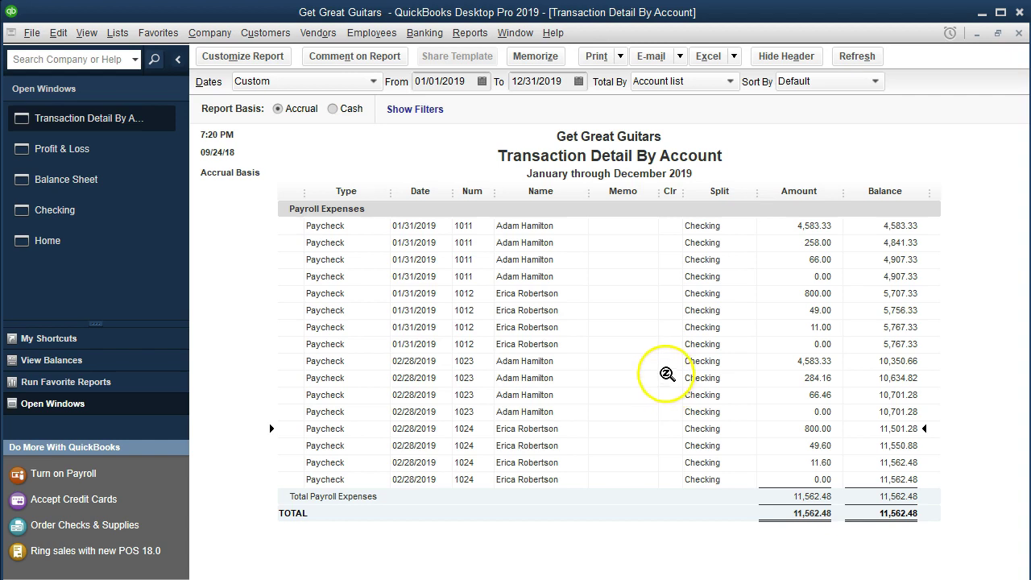
{"action": "left_click", "coordinate": [669, 363]}
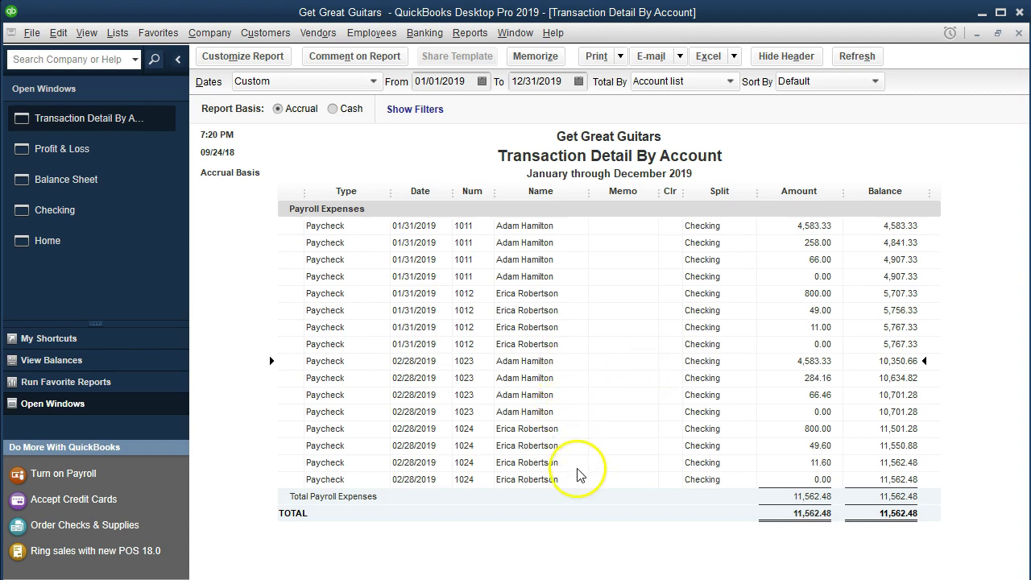
Step: Open the paycheck behind the salaried employee's 02/28/2019 gross salary line, review the salary in its detail, and close it
{"action": "double_click", "coordinate": [783, 362]}
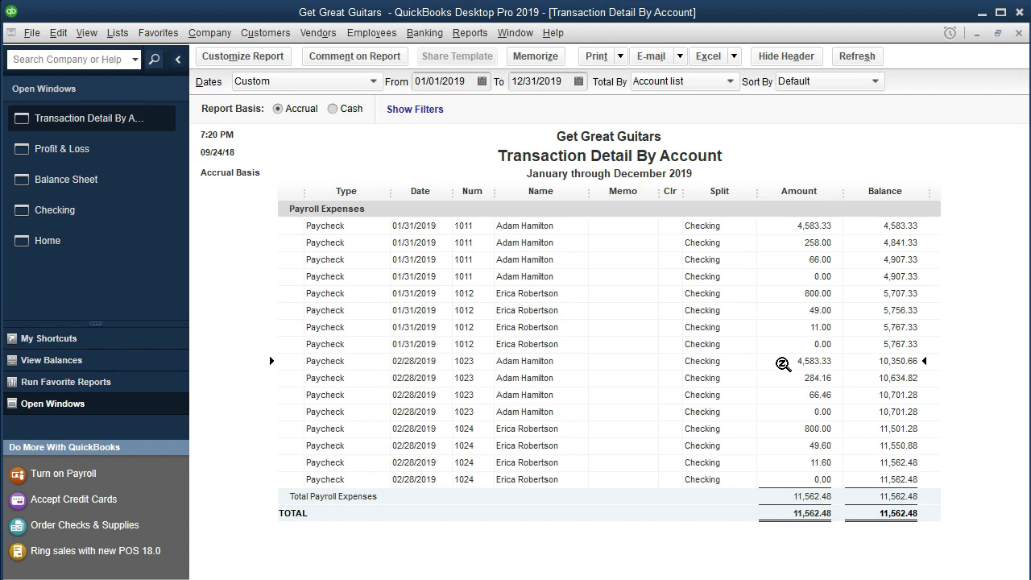
{"action": "left_click", "coordinate": [793, 383]}
{"action": "left_click", "coordinate": [773, 361]}
{"action": "double_click", "coordinate": [779, 369]}
{"action": "double_click", "coordinate": [775, 365]}
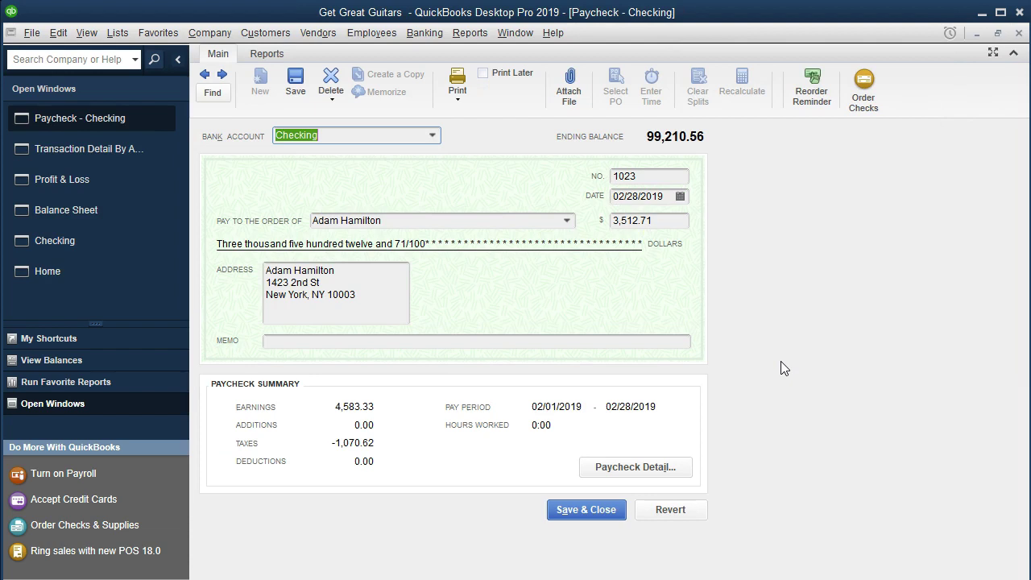
{"action": "left_click", "coordinate": [687, 471]}
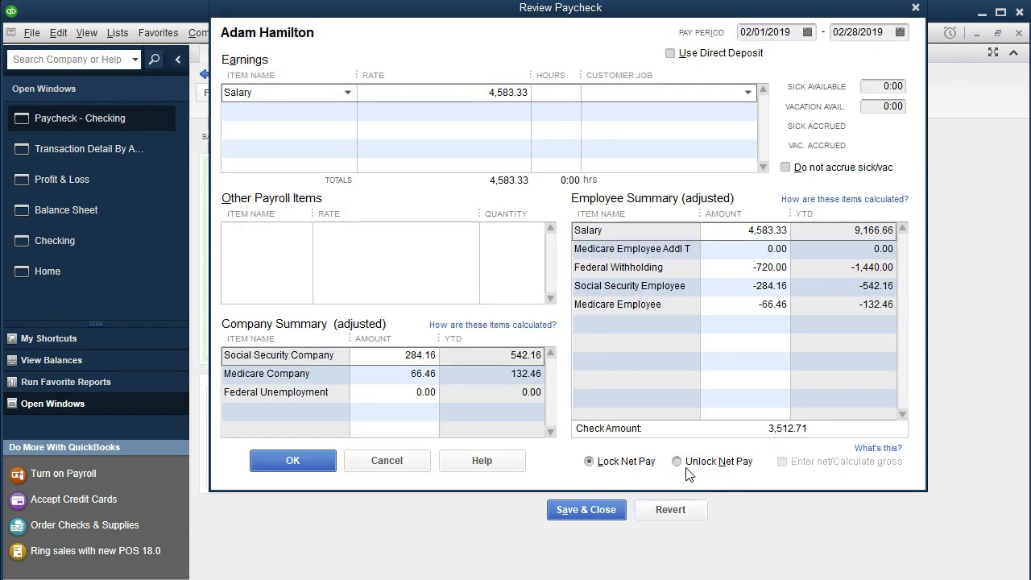
{"action": "left_click", "coordinate": [742, 232]}
{"action": "left_click", "coordinate": [915, 8]}
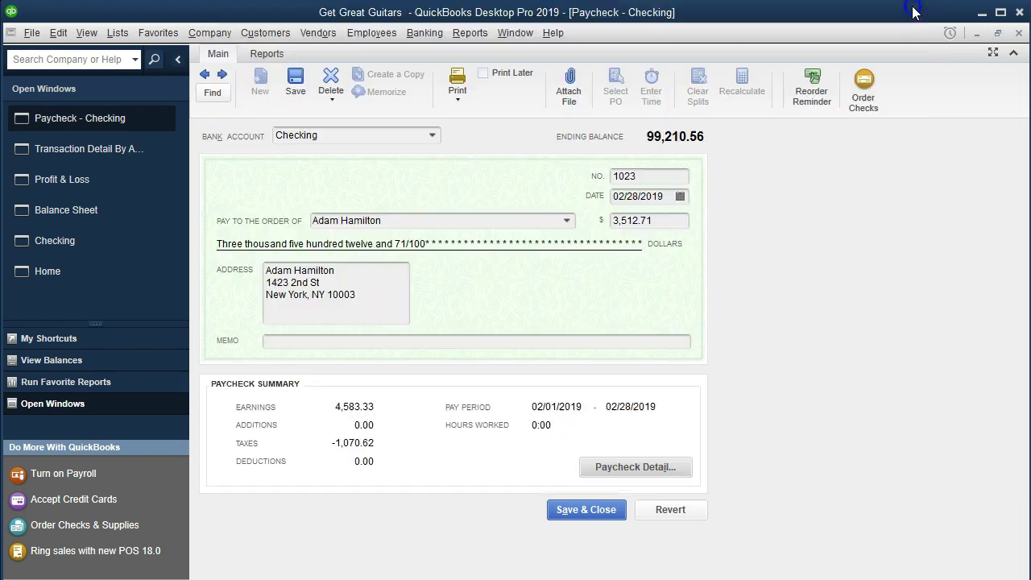
{"action": "left_click", "coordinate": [1017, 33]}
Step: Review the paycheck detail behind the salaried employee's February Social Security Company expense line, and return to the Profit & Loss report
{"action": "left_click", "coordinate": [813, 375]}
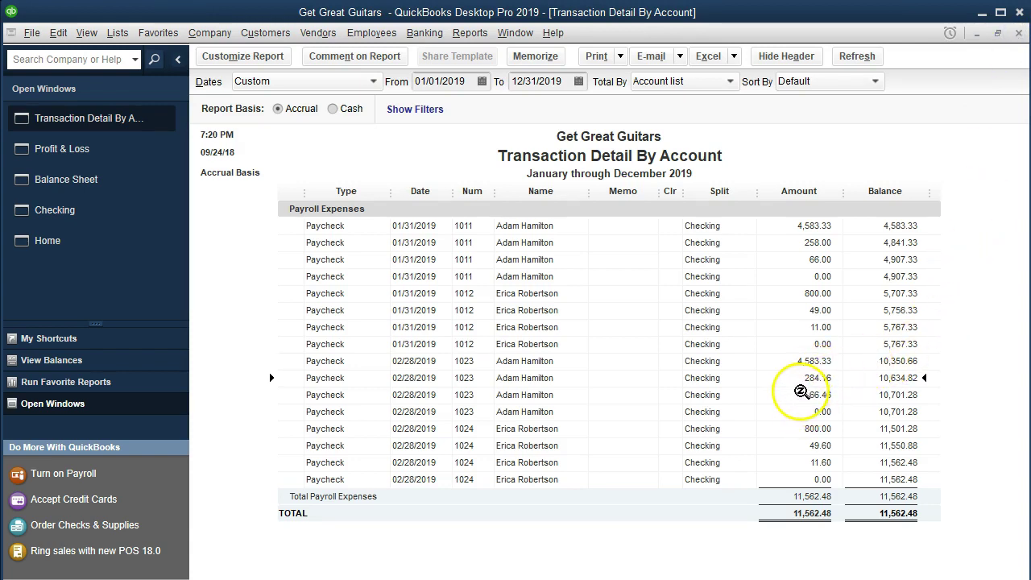
{"action": "left_click", "coordinate": [794, 375]}
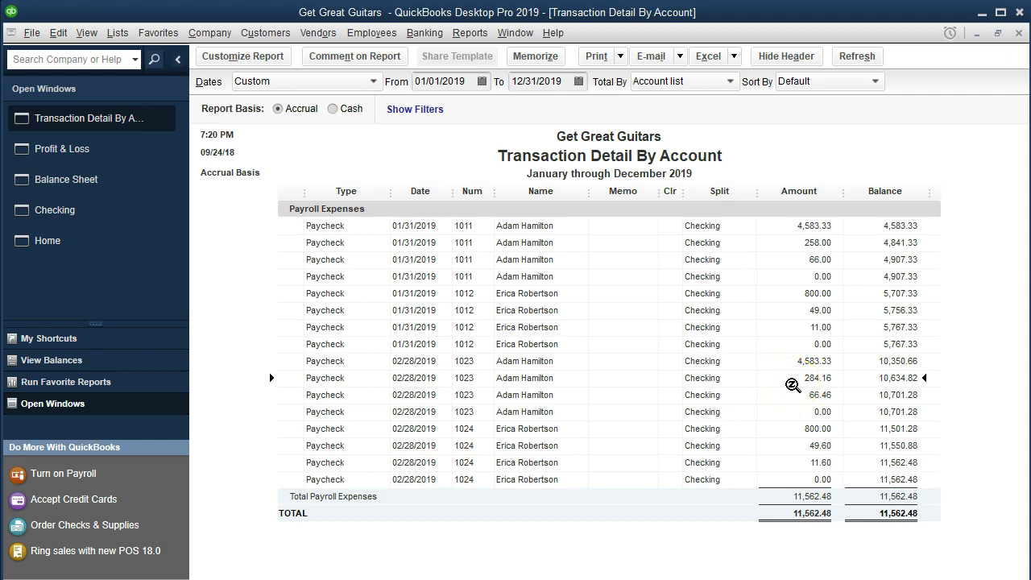
{"action": "double_click", "coordinate": [793, 385]}
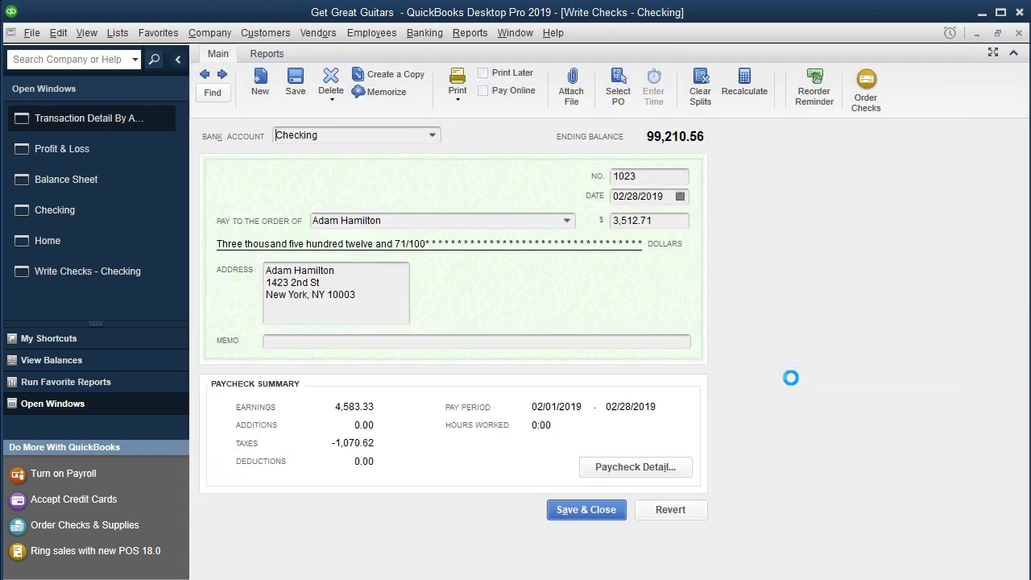
{"action": "left_click", "coordinate": [667, 466]}
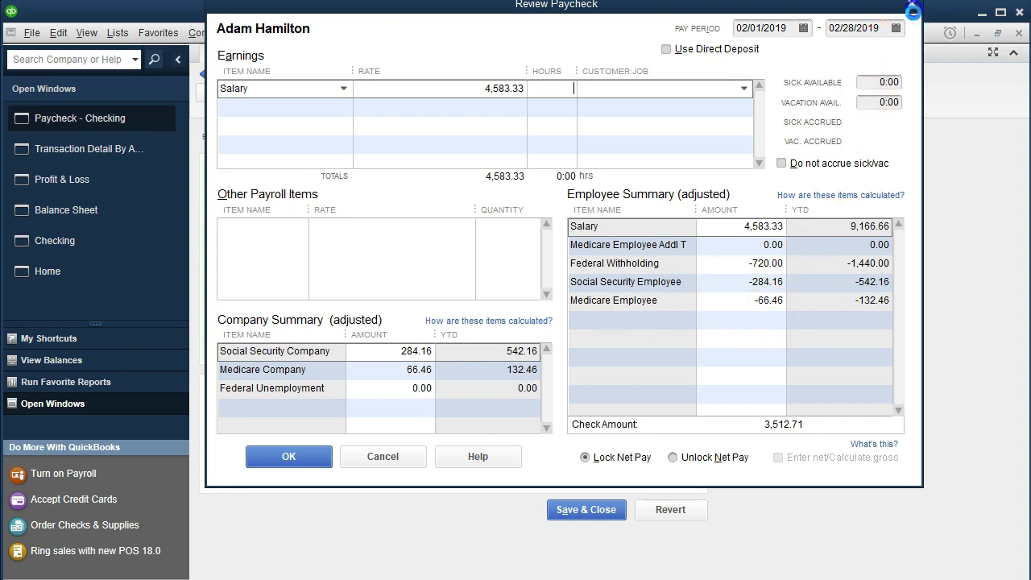
{"action": "left_click", "coordinate": [911, 6]}
{"action": "left_click", "coordinate": [1019, 33]}
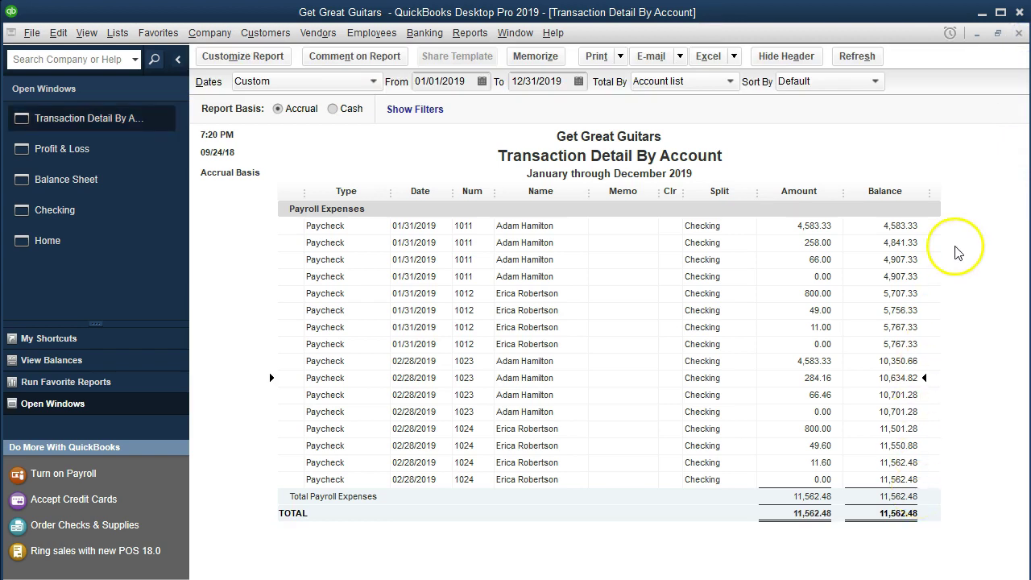
{"action": "left_click", "coordinate": [1019, 33]}
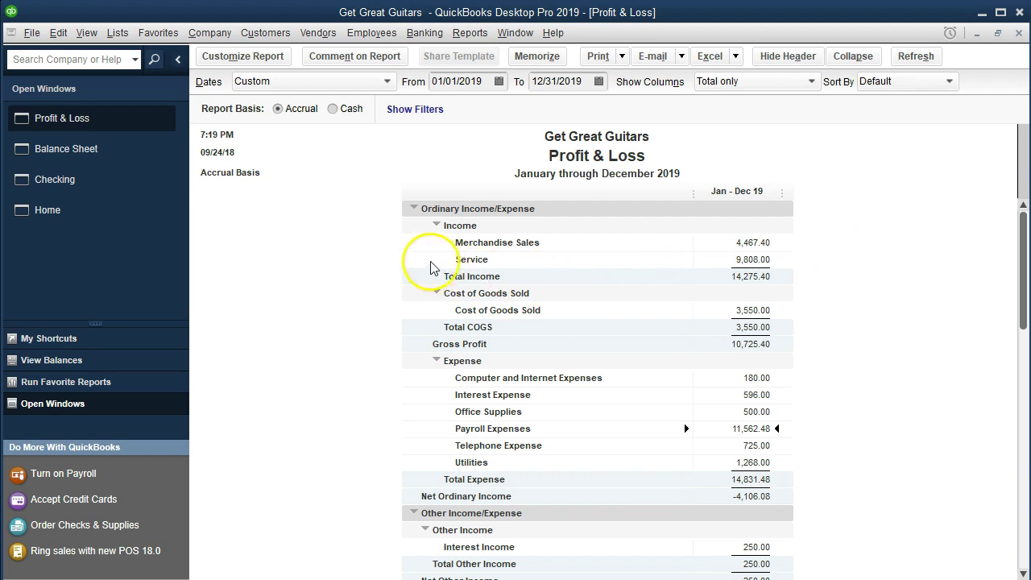
Step: Switch to the Balance Sheet and drill into the Payroll Liabilities amount to list its transactions
{"action": "left_click", "coordinate": [144, 156]}
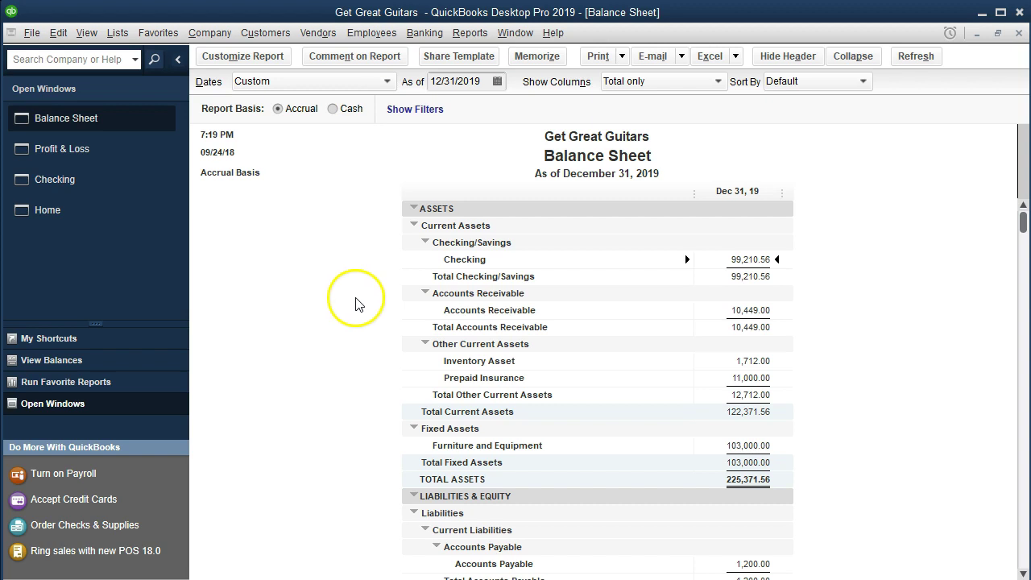
{"action": "scroll", "coordinate": [679, 357], "scroll_direction": "down", "scroll_amount": 2}
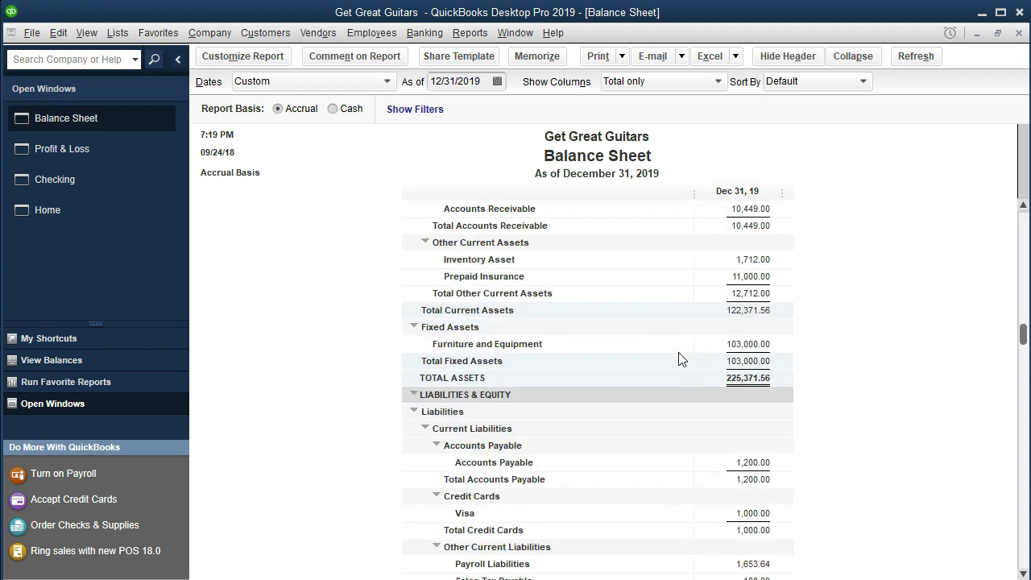
{"action": "scroll", "coordinate": [679, 359], "scroll_direction": "down", "scroll_amount": 2}
{"action": "scroll", "coordinate": [679, 359], "scroll_direction": "down", "scroll_amount": 1}
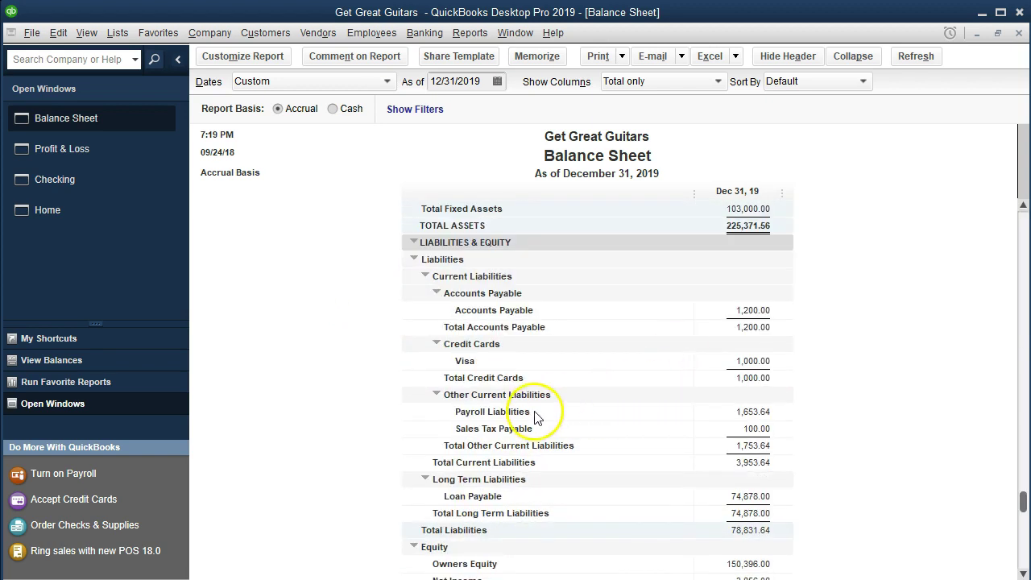
{"action": "left_click", "coordinate": [725, 411]}
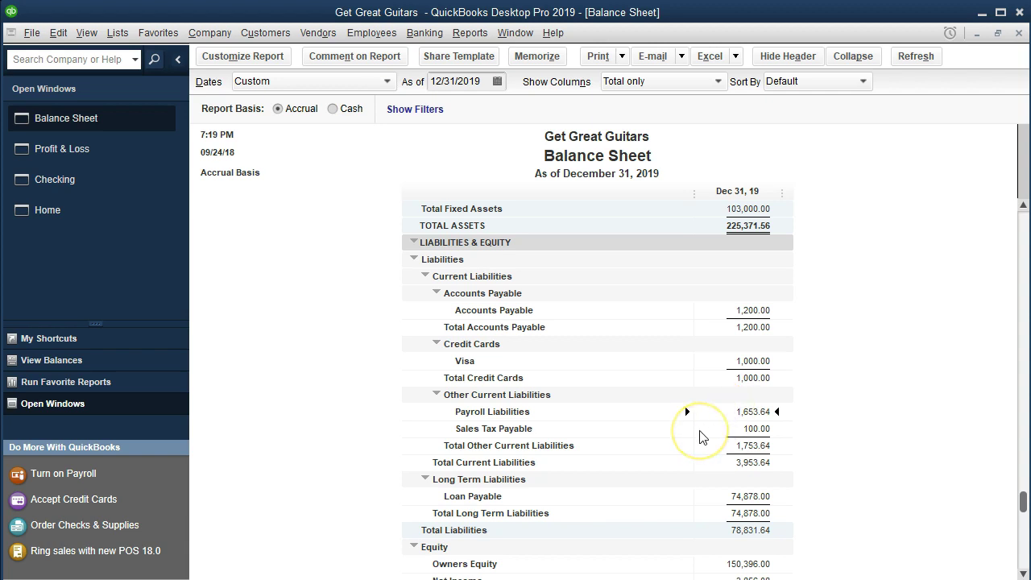
{"action": "double_click", "coordinate": [712, 412]}
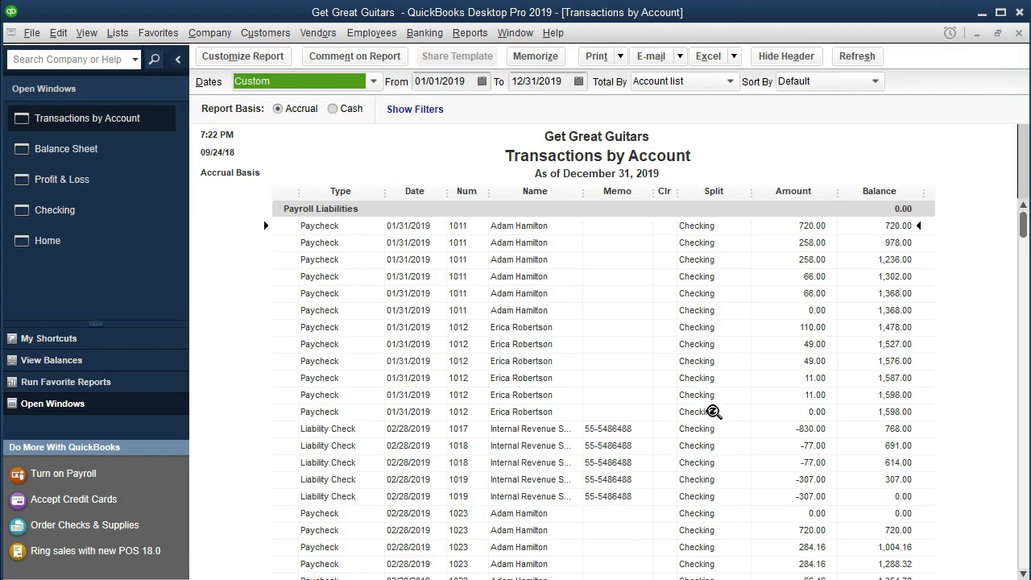
Step: Look through the Payroll Liabilities transactions from the 01/31/2019 paychecks to the 02/28/2019 paychecks
{"action": "scroll", "coordinate": [727, 396], "scroll_direction": "down", "scroll_amount": 3}
{"action": "scroll", "coordinate": [727, 396], "scroll_direction": "down", "scroll_amount": 1}
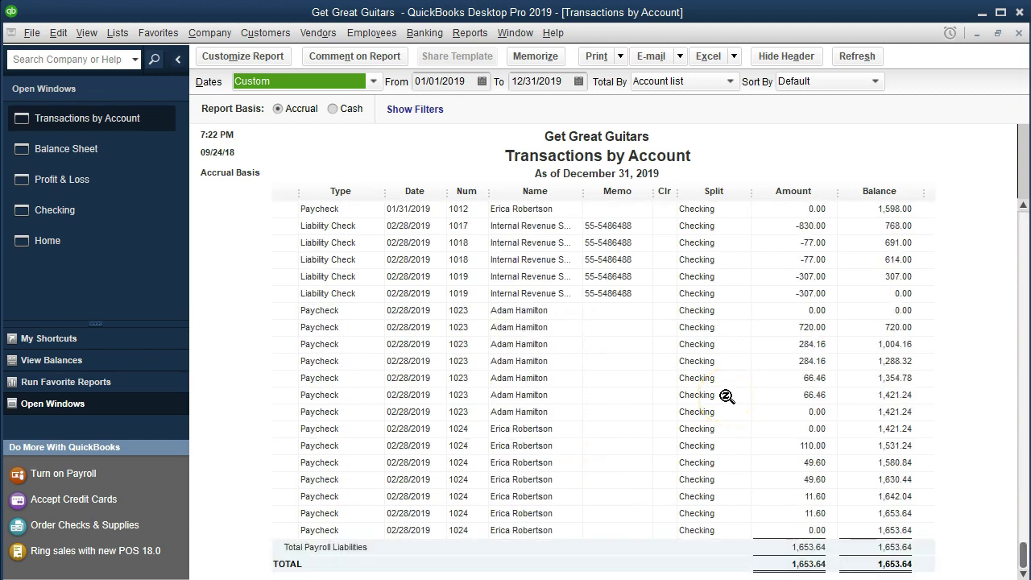
{"action": "scroll", "coordinate": [725, 396], "scroll_direction": "up", "scroll_amount": 4}
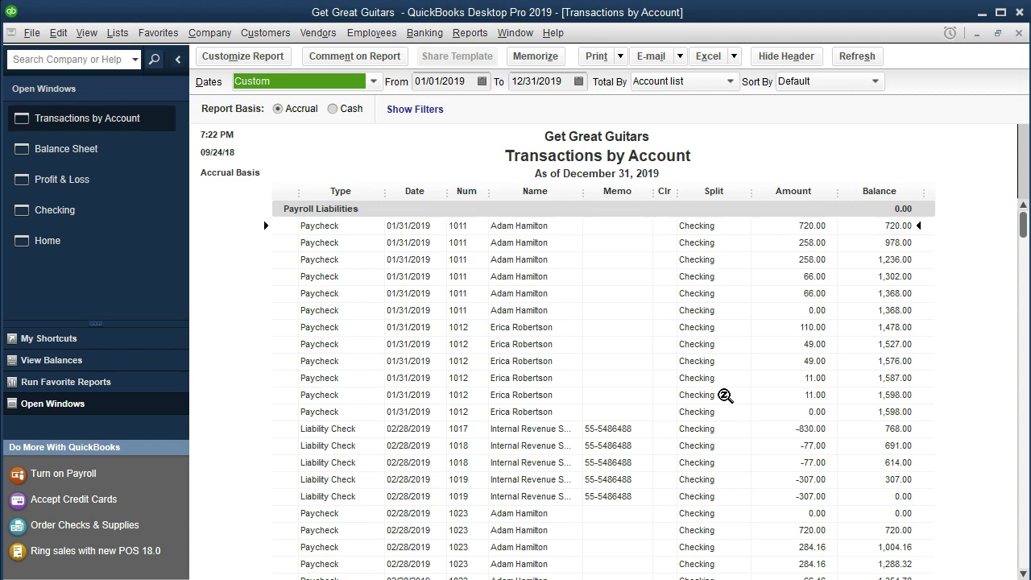
{"action": "left_click", "coordinate": [687, 393]}
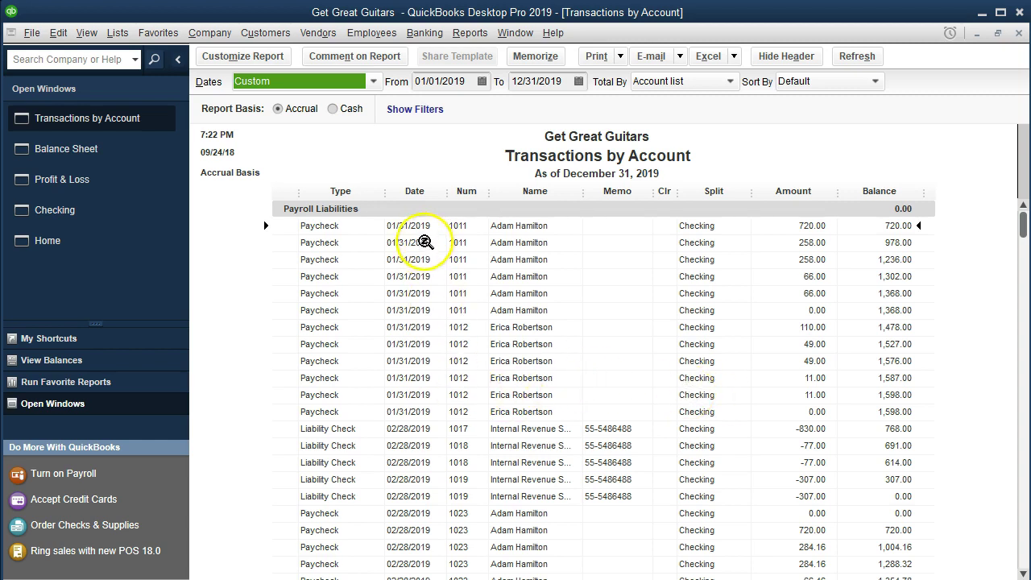
{"action": "scroll", "coordinate": [433, 407], "scroll_direction": "down", "scroll_amount": 4}
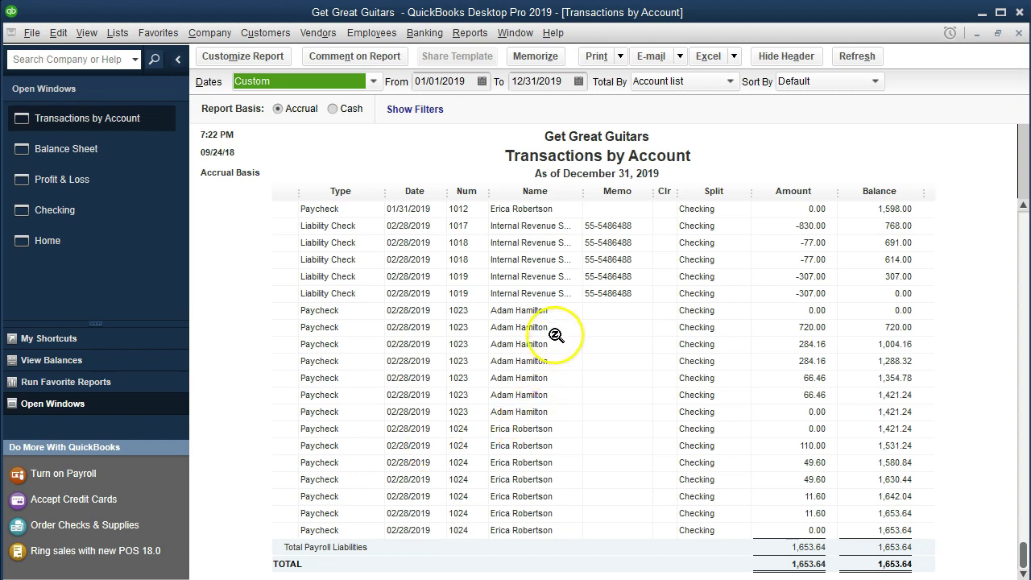
{"action": "scroll", "coordinate": [556, 337], "scroll_direction": "up", "scroll_amount": 1}
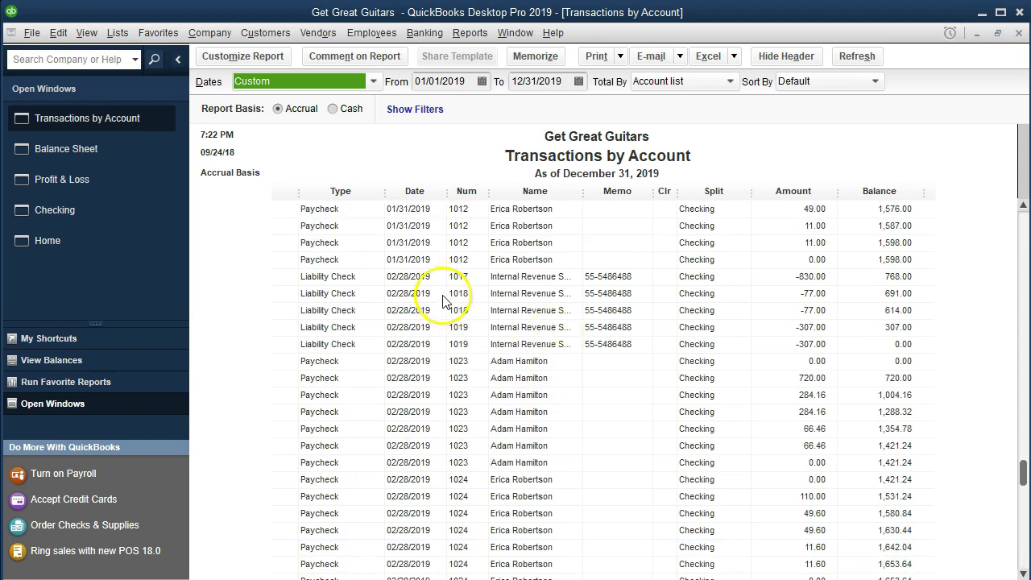
Step: Trace the running Payroll Liabilities balance from the January paychecks through the 02/28/2019 liability checks to the first February paycheck line
{"action": "left_click", "coordinate": [350, 276]}
{"action": "left_click_drag", "start_coordinate": [350, 274], "coordinate": [357, 345]}
{"action": "scroll", "coordinate": [371, 346], "scroll_direction": "down", "scroll_amount": 1}
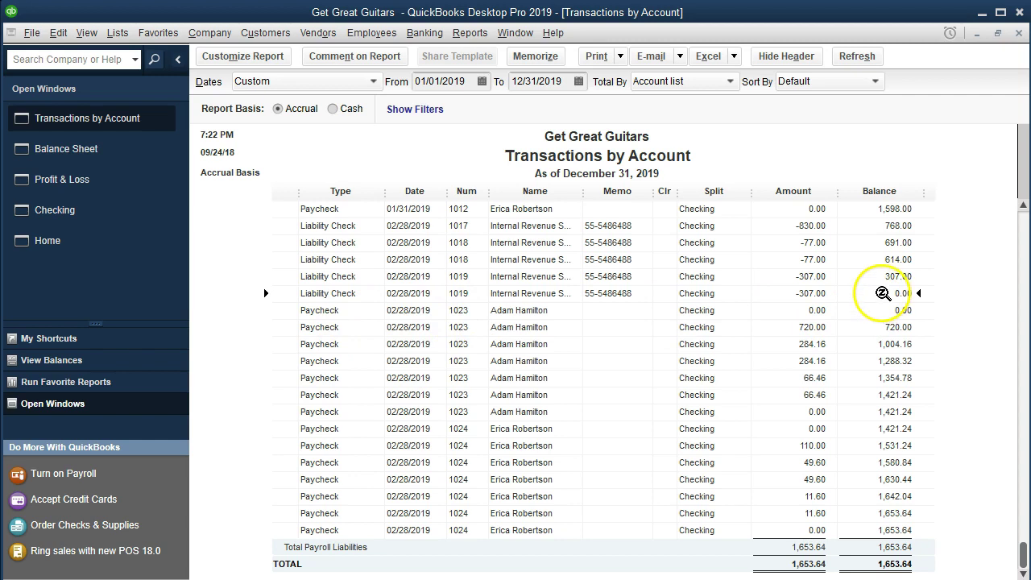
{"action": "scroll", "coordinate": [874, 294], "scroll_direction": "up", "scroll_amount": 3}
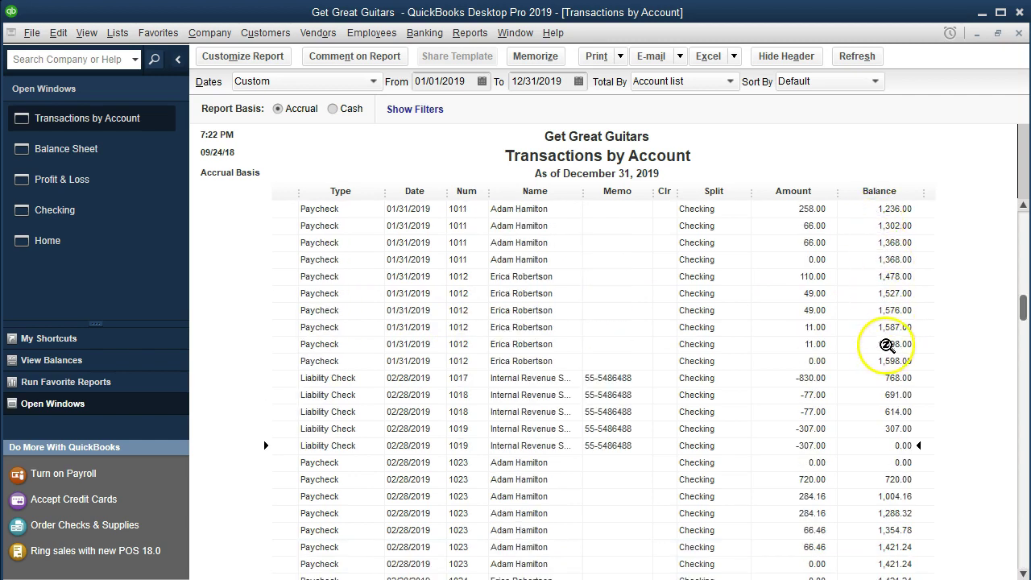
{"action": "scroll", "coordinate": [886, 302], "scroll_direction": "down", "scroll_amount": 1}
{"action": "left_click", "coordinate": [893, 311]}
{"action": "scroll", "coordinate": [875, 334], "scroll_direction": "down", "scroll_amount": 1}
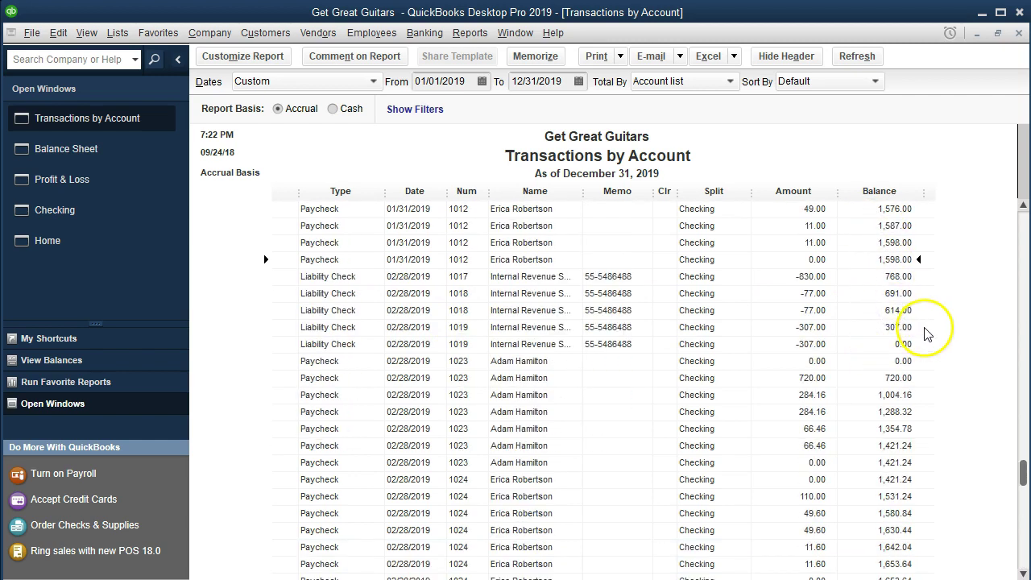
{"action": "left_click", "coordinate": [902, 359]}
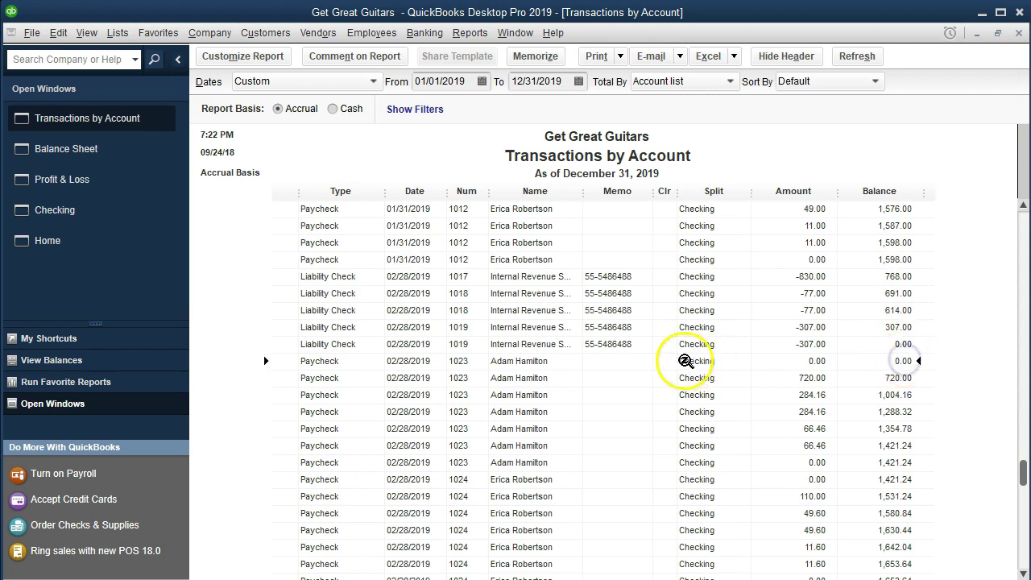
Step: Examine the individual tax liability amounts on the salaried employee's 02/28/2019 paycheck lines
{"action": "scroll", "coordinate": [856, 360], "scroll_direction": "down", "scroll_amount": 1}
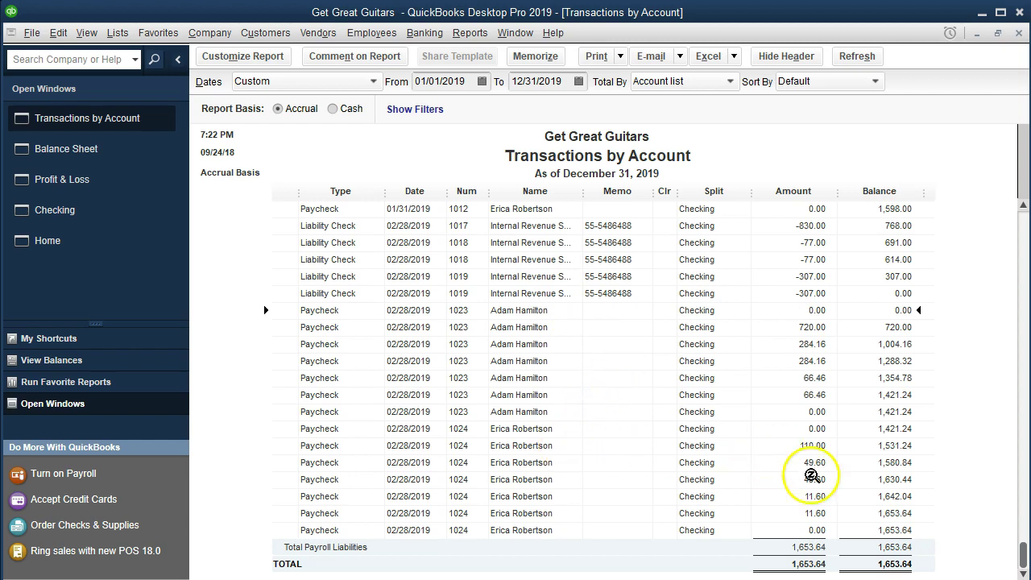
{"action": "left_click", "coordinate": [810, 327]}
{"action": "left_click", "coordinate": [808, 343]}
{"action": "left_click", "coordinate": [785, 327]}
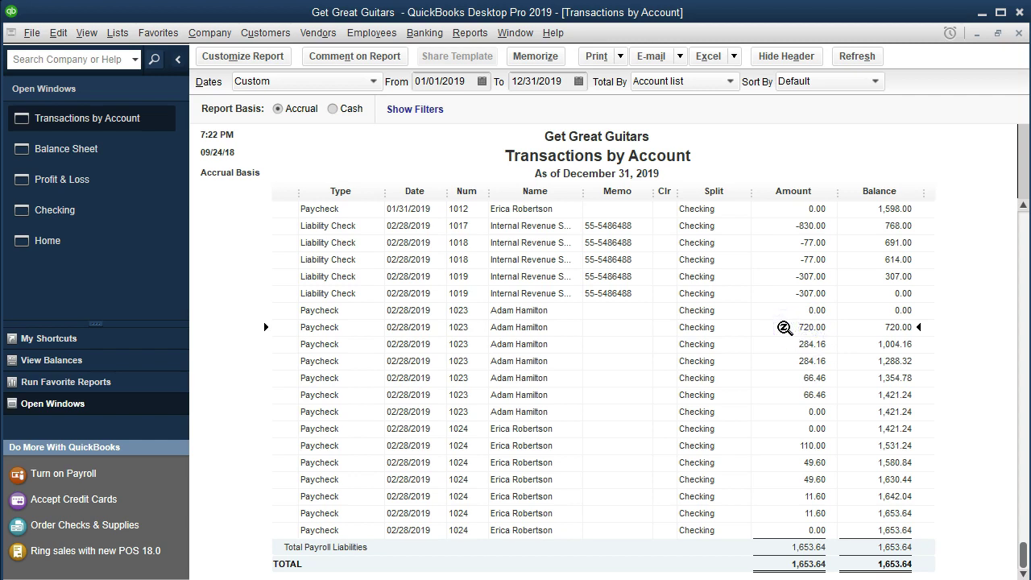
{"action": "left_click", "coordinate": [787, 344]}
{"action": "left_click", "coordinate": [786, 344]}
{"action": "left_click", "coordinate": [786, 362]}
{"action": "left_click", "coordinate": [789, 383]}
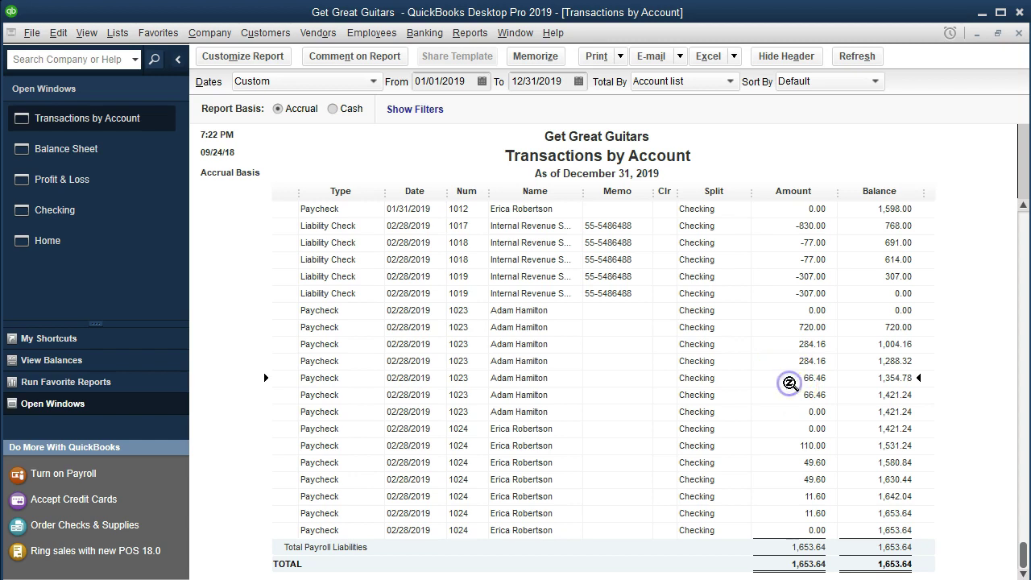
{"action": "left_click", "coordinate": [790, 394]}
Step: Examine the tax liability amounts on the other employee's 02/28/2019 paycheck lines, and close the transaction detail to return to the Balance Sheet
{"action": "left_click", "coordinate": [796, 422]}
{"action": "left_click", "coordinate": [792, 444]}
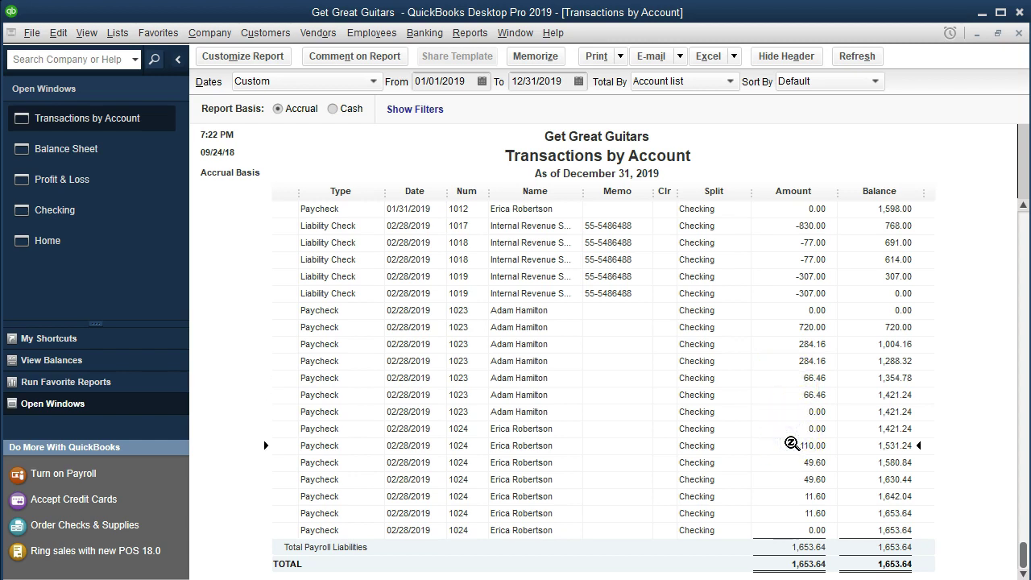
{"action": "left_click", "coordinate": [791, 462]}
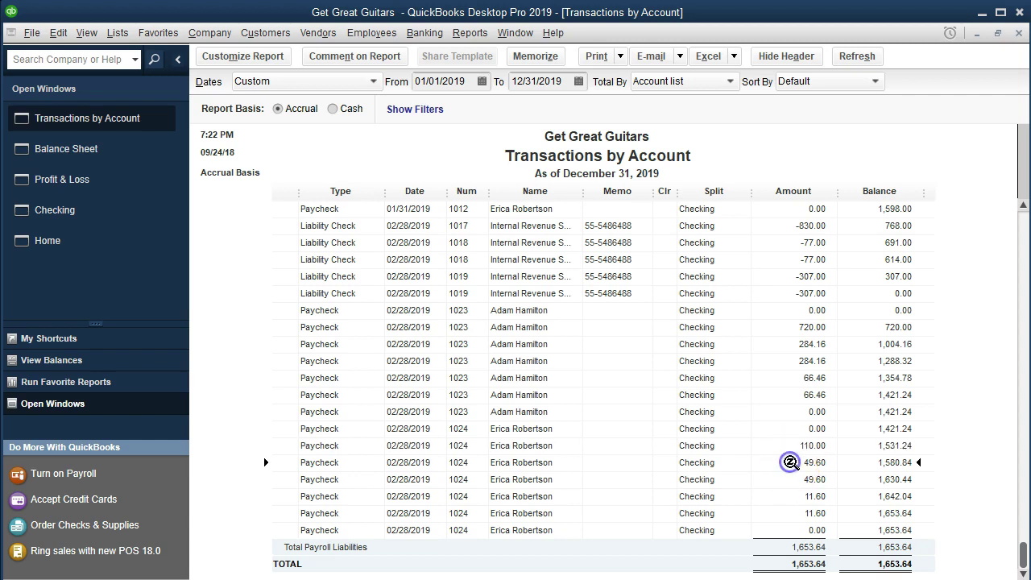
{"action": "left_click", "coordinate": [790, 482]}
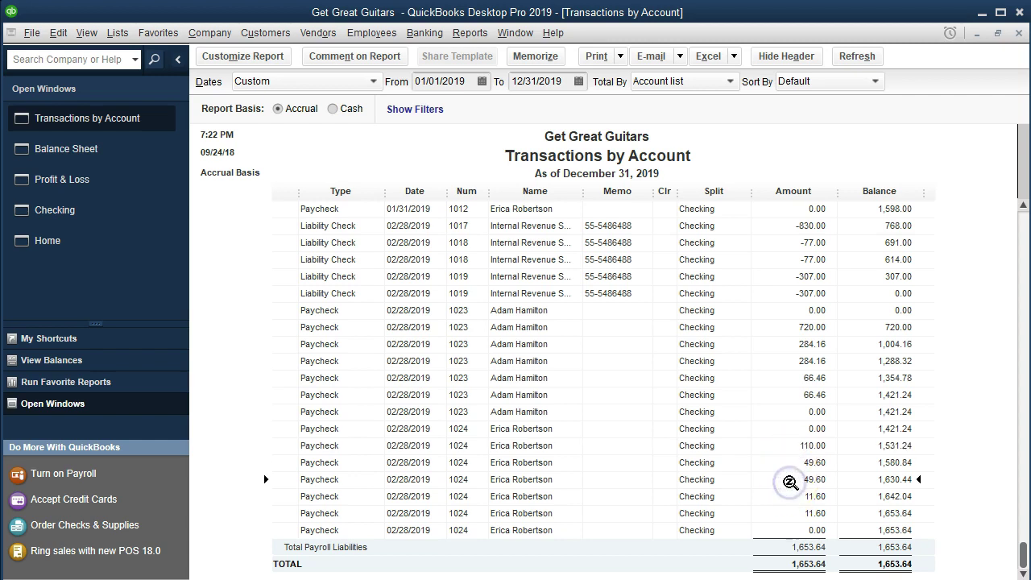
{"action": "left_click", "coordinate": [791, 498]}
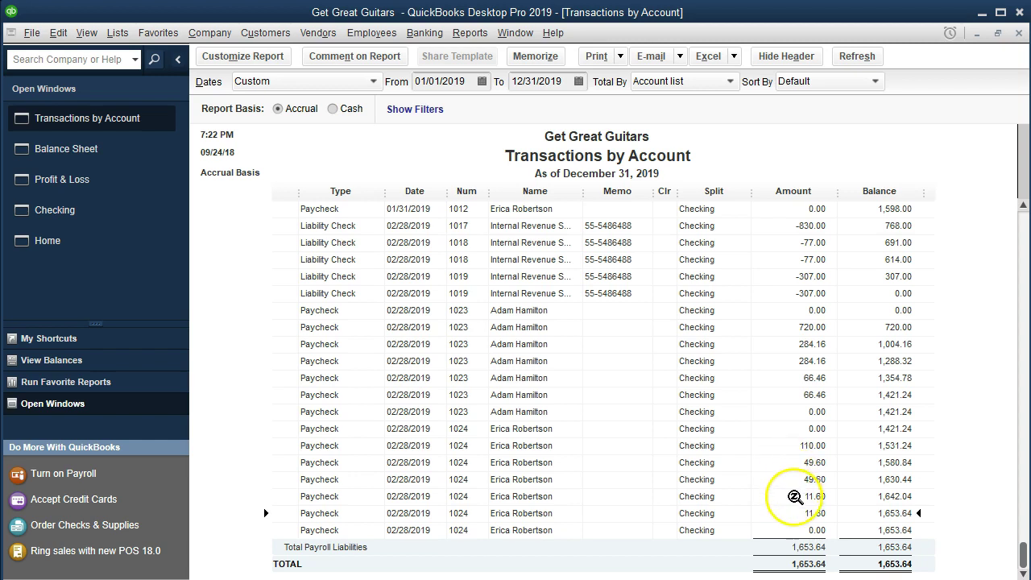
{"action": "left_click", "coordinate": [791, 468]}
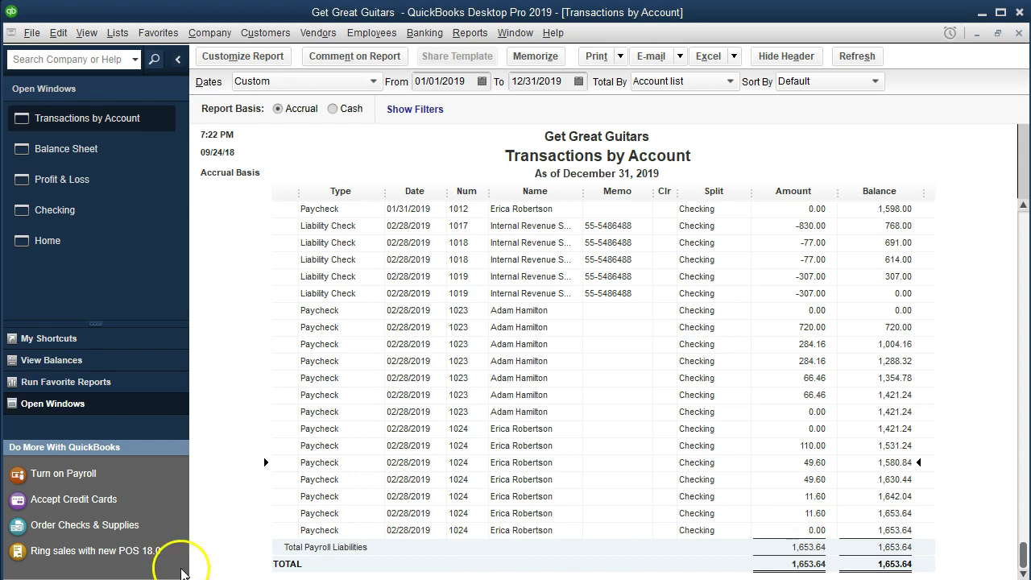
{"action": "left_click", "coordinate": [1019, 35]}
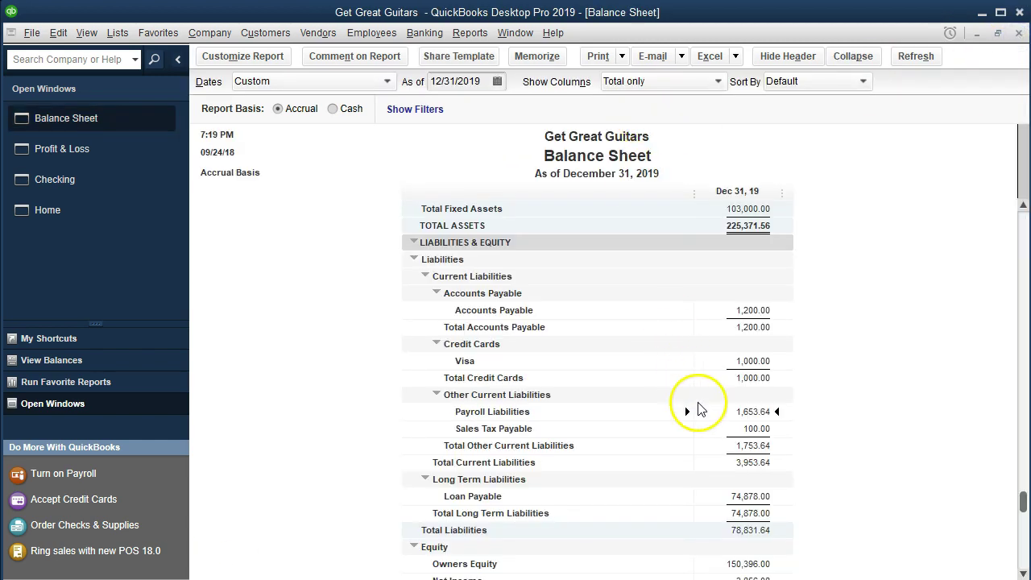
Step: Look over the available Employees & Payroll reports, including Payroll Detail Review
{"action": "left_click", "coordinate": [470, 33]}
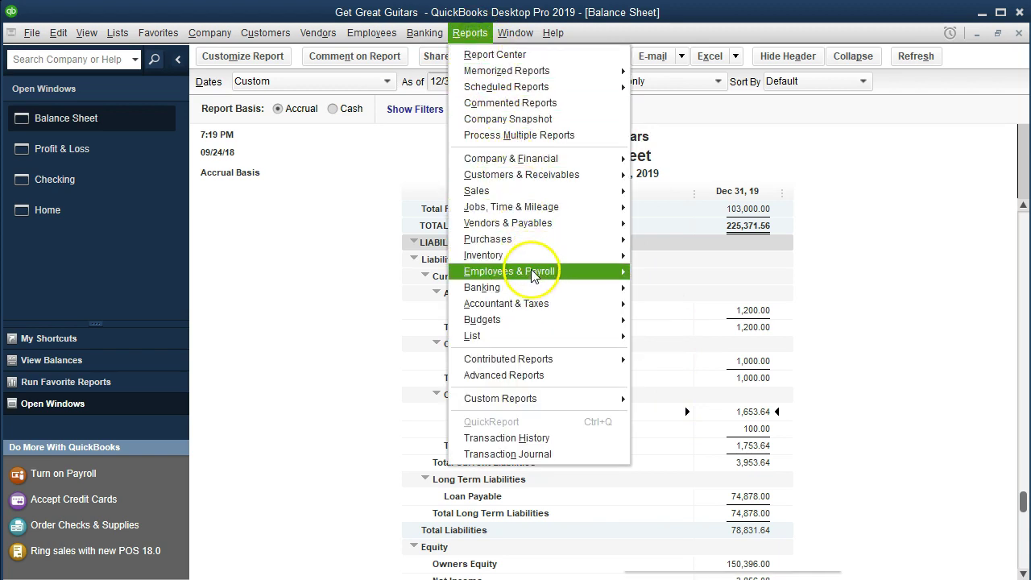
{"action": "mouse_move", "coordinate": [537, 271]}
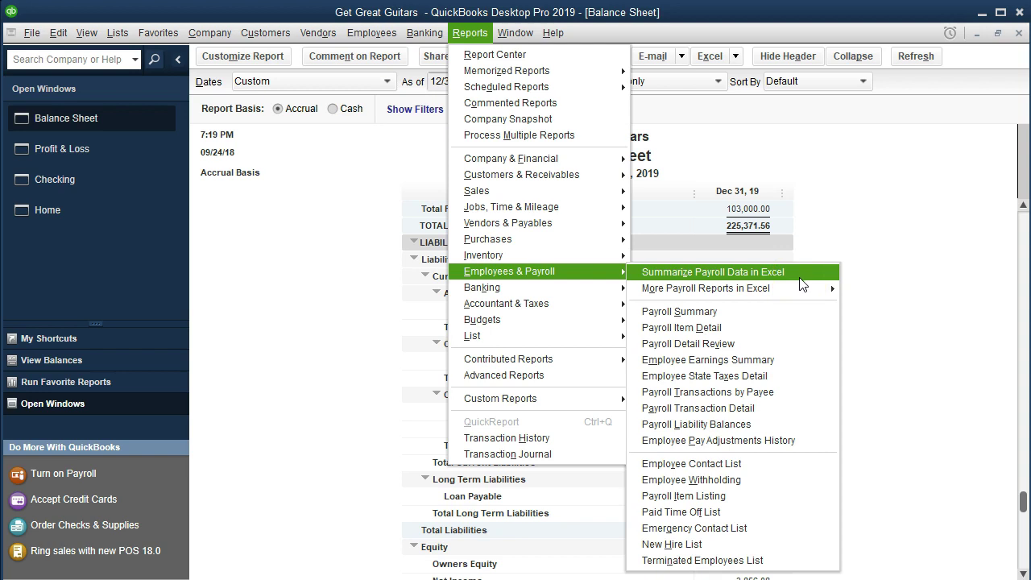
{"action": "left_click", "coordinate": [800, 344]}
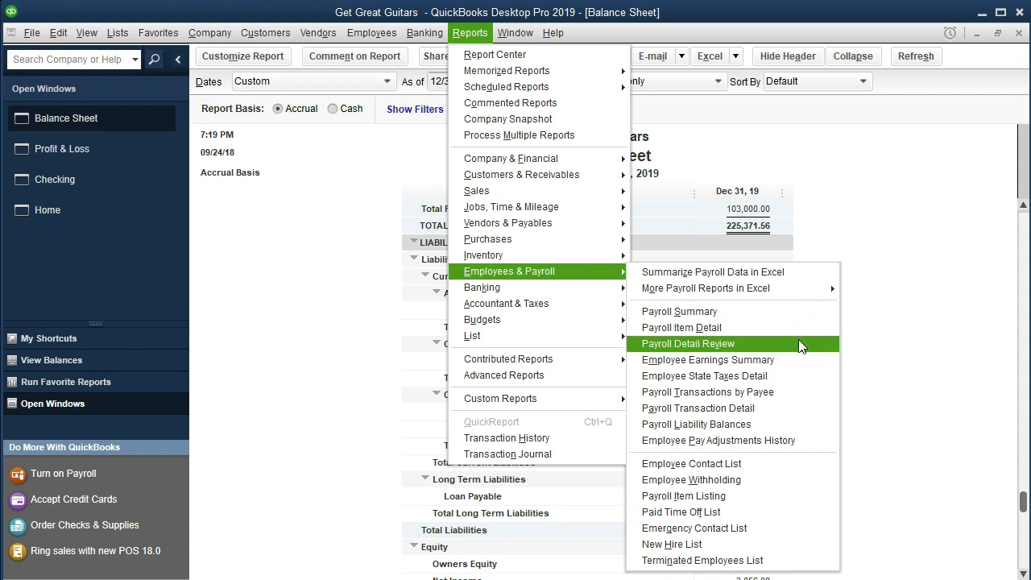